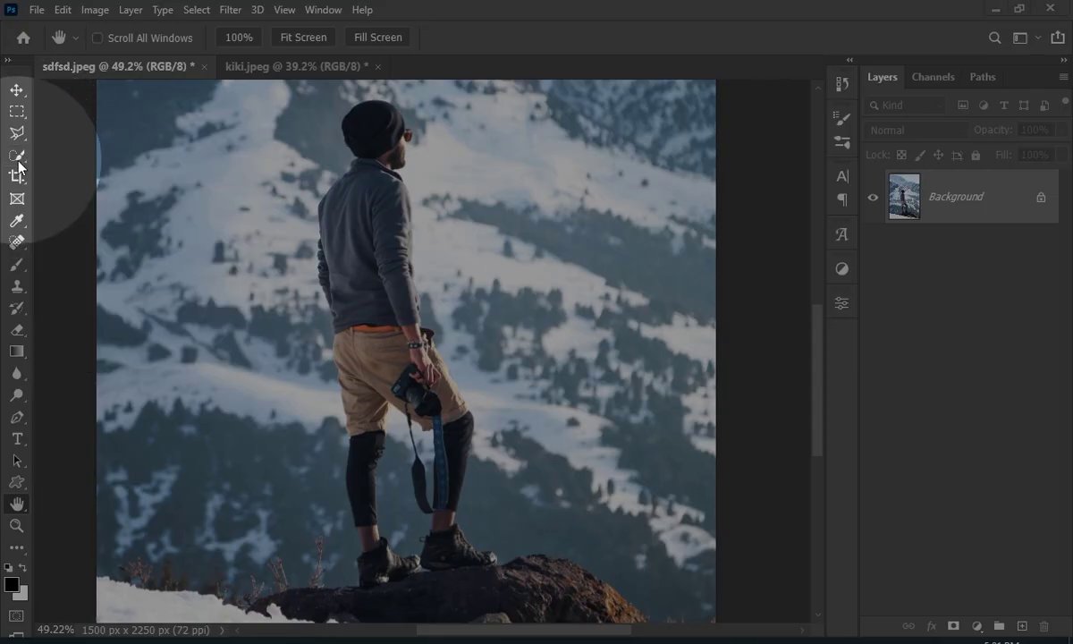
# - Select the hiker with Select Subject and zoom in around his feet to check the outline
pyautogui.click(17, 156)
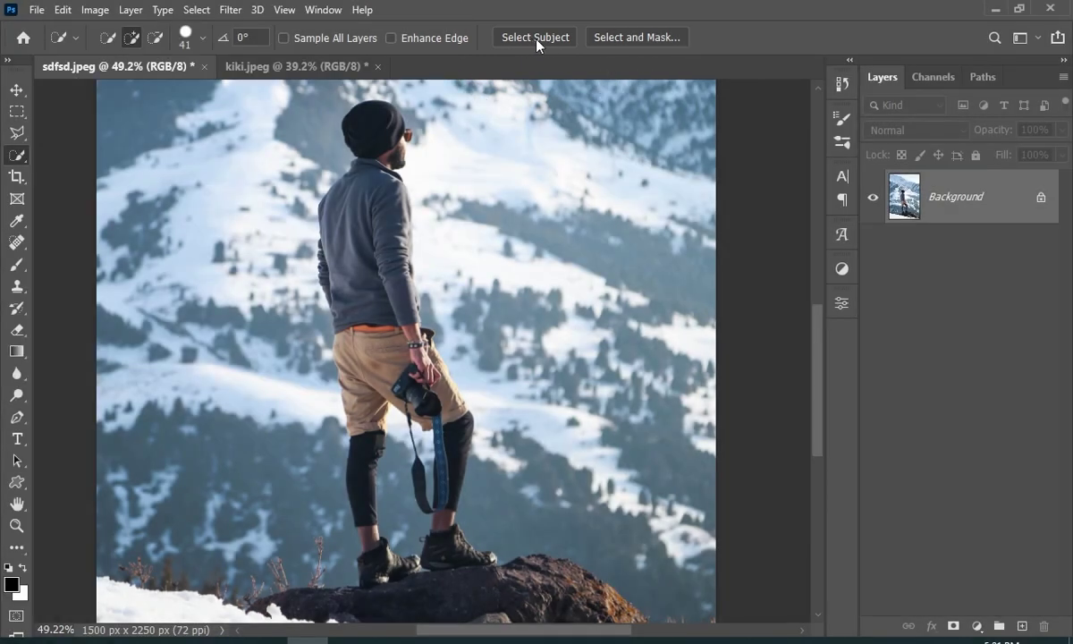
pyautogui.click(533, 38)
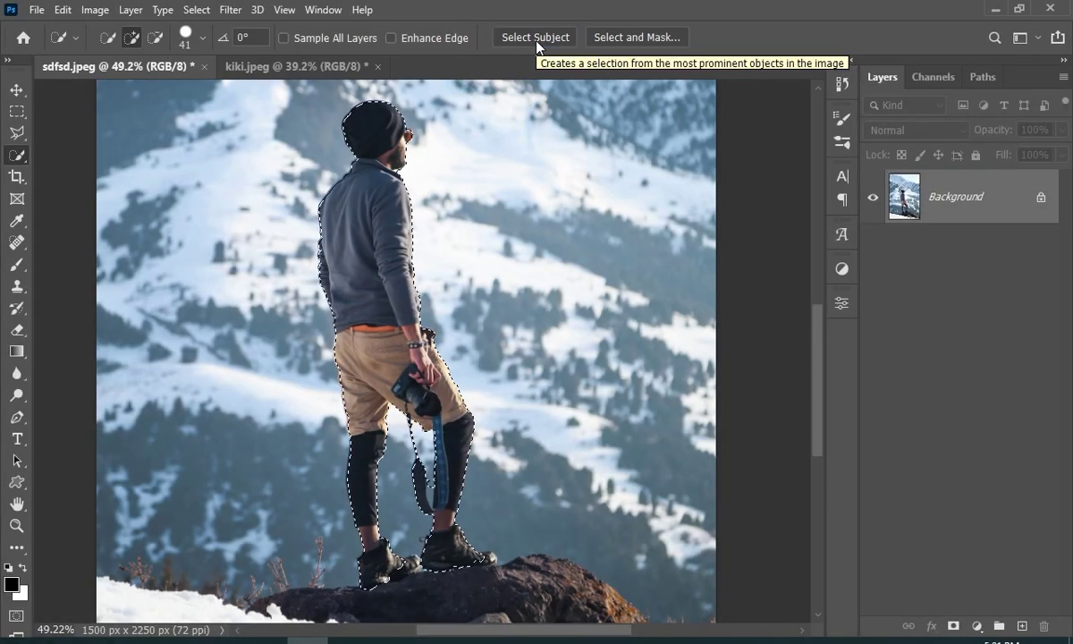
pyautogui.press('z')
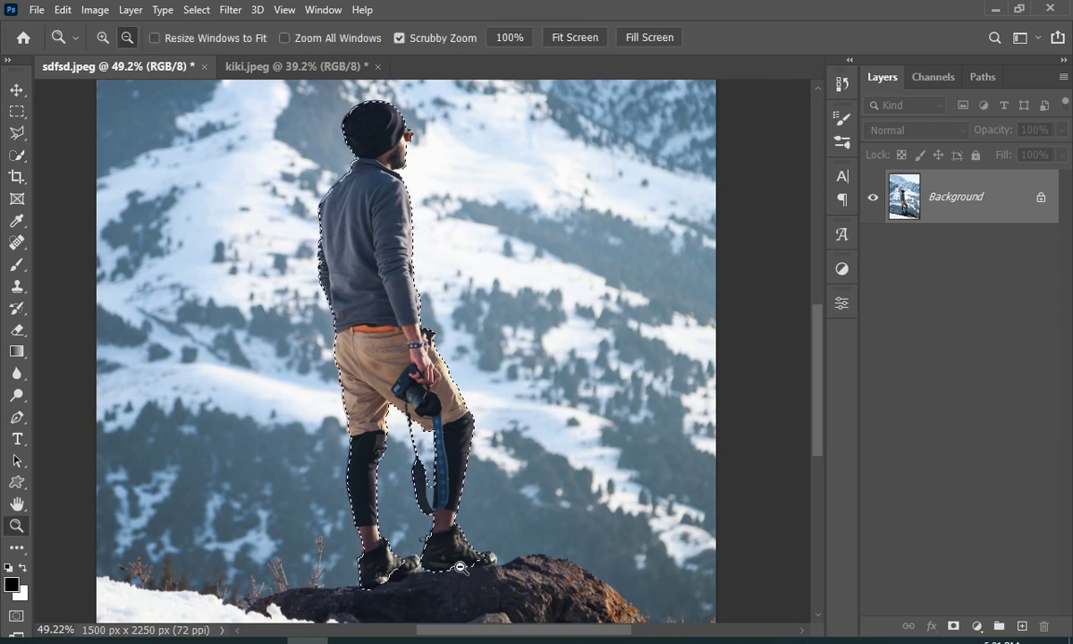
pyautogui.moveTo(443, 553)
pyautogui.mouseDown()
pyautogui.moveTo(503, 539)
pyautogui.moveTo(468, 552)
pyautogui.mouseUp()
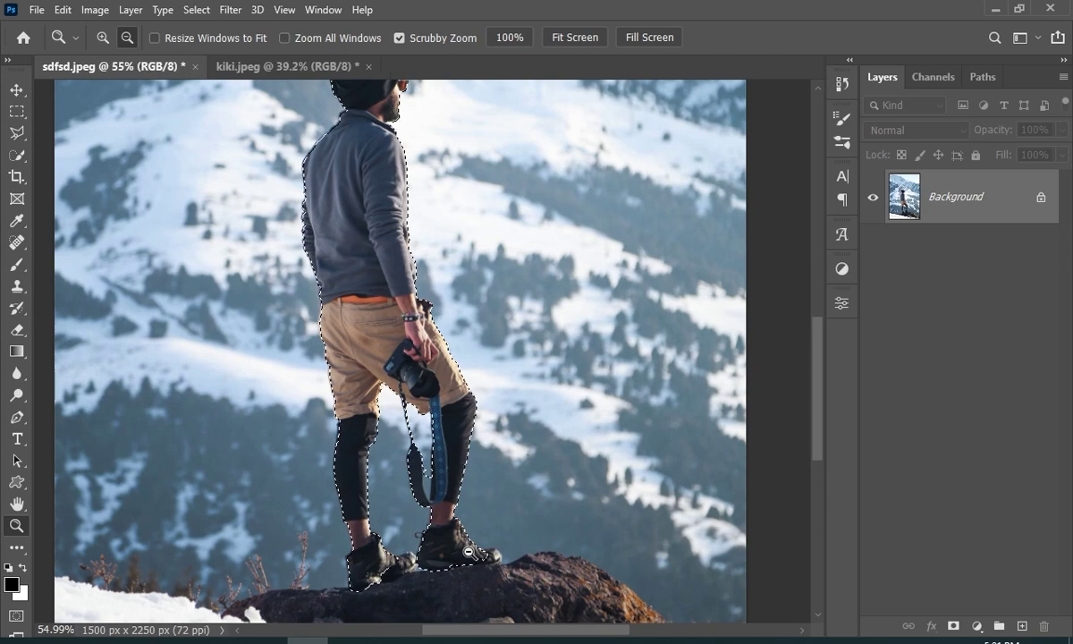
pyautogui.moveTo(823, 413)
pyautogui.mouseDown()
pyautogui.moveTo(819, 395)
pyautogui.moveTo(820, 405)
pyautogui.mouseUp()
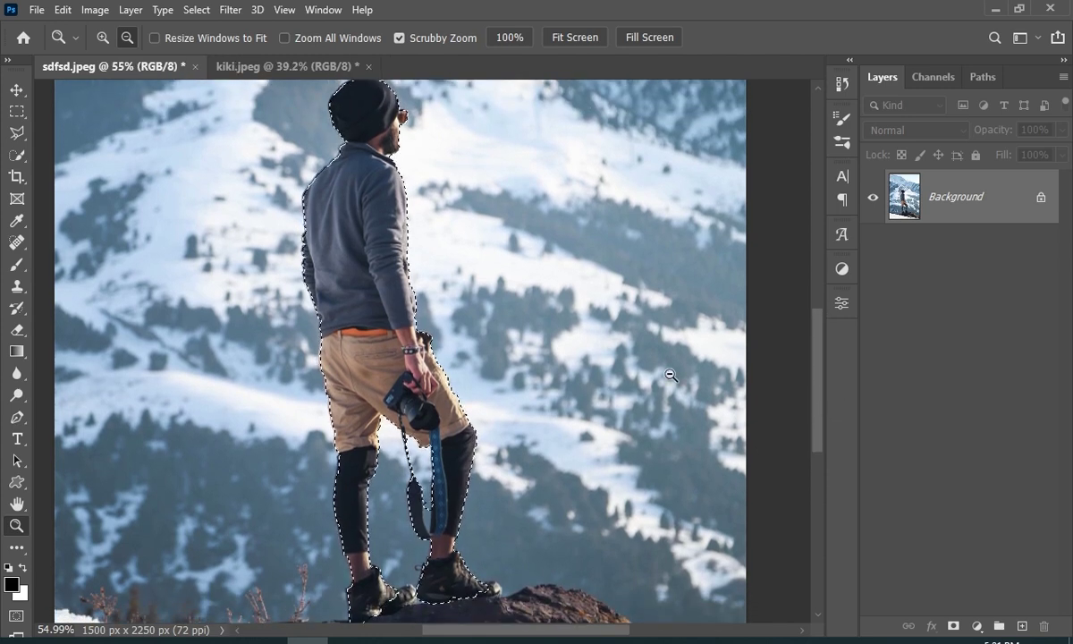
# - Copy the selected man to Layer 1 and drag him into kiki.jpeg
pyautogui.hotkey('ctrl', 'j')
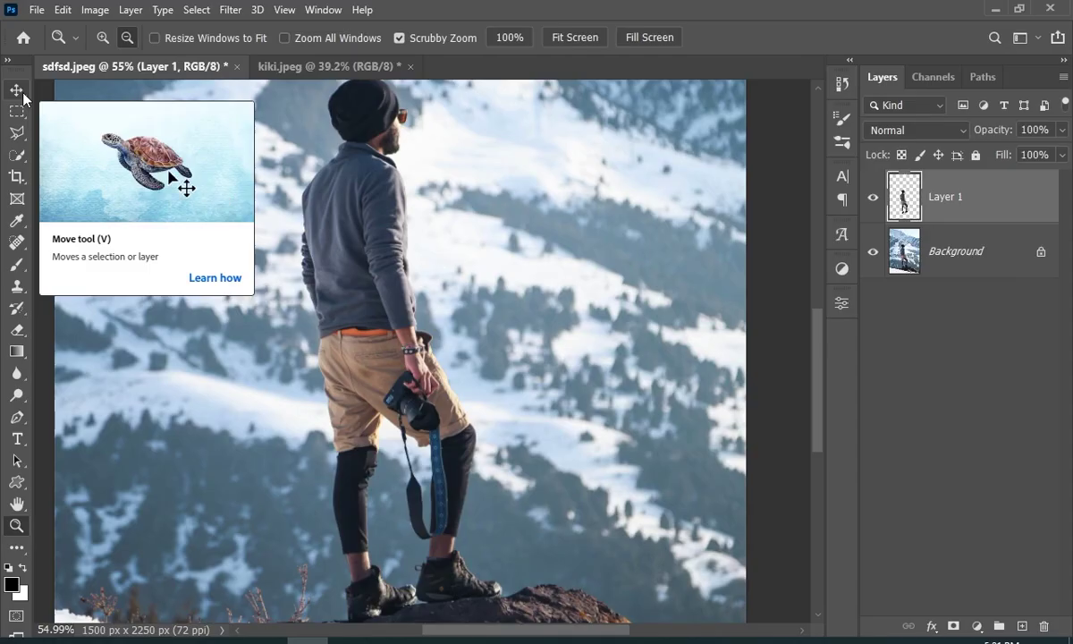
pyautogui.click(25, 97)
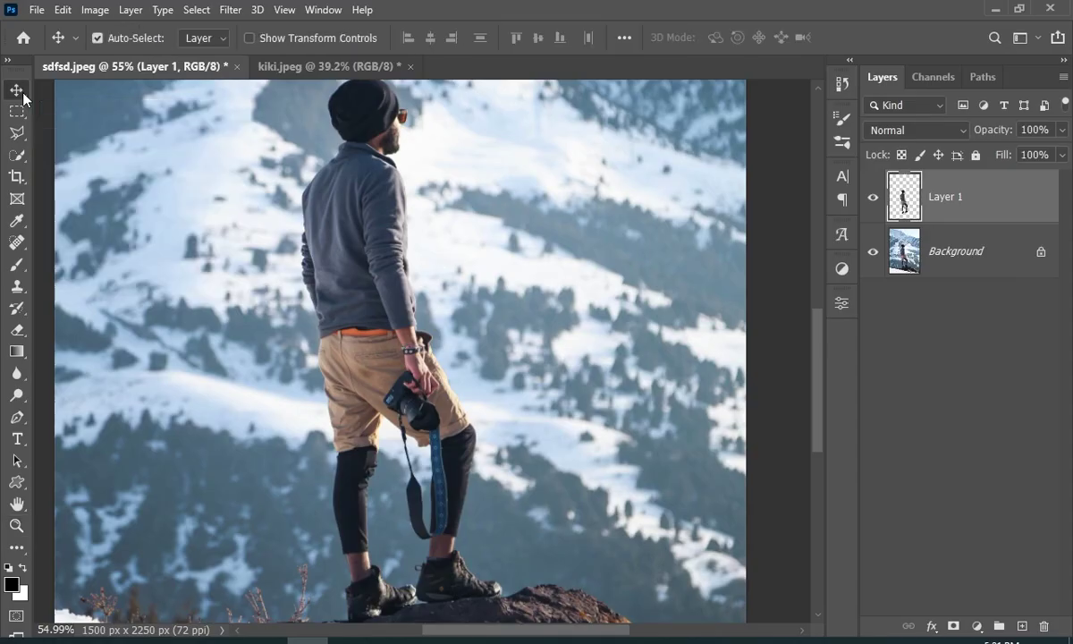
pyautogui.moveTo(367, 315); pyautogui.dragTo(421, 381)
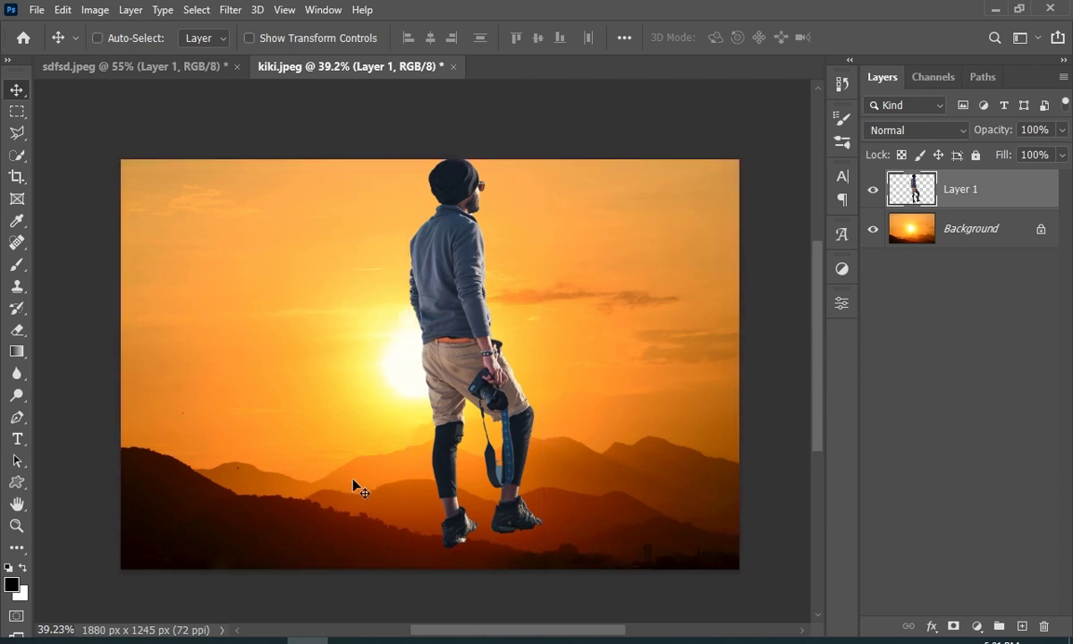
# - Free-transform the man and flip him horizontally
pyautogui.scroll(1, 354, 483)
pyautogui.hotkey('ctrl', 't')
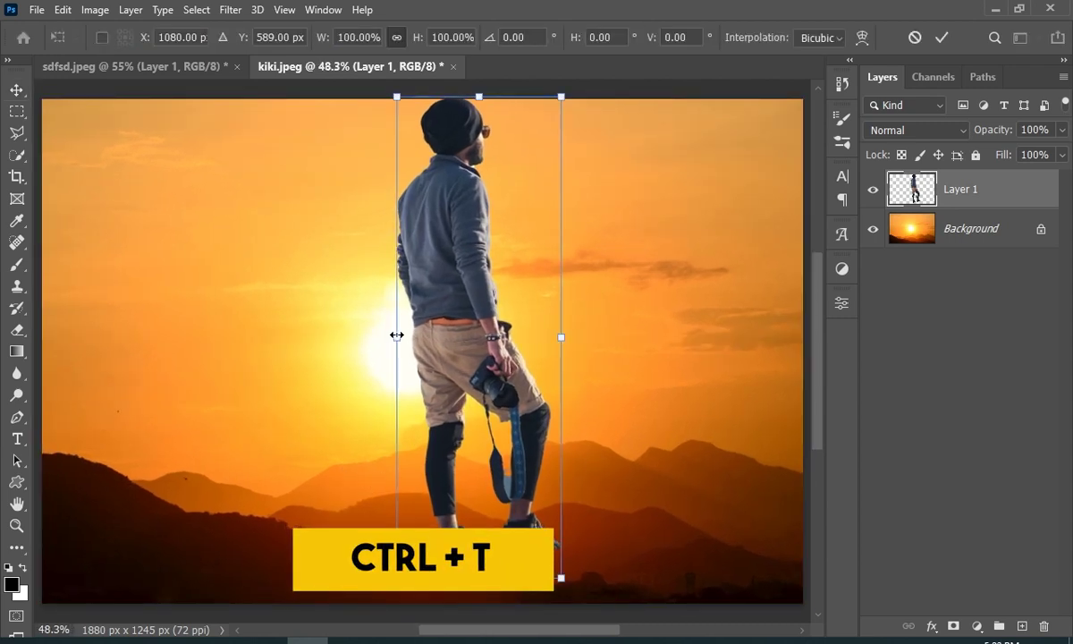
pyautogui.moveTo(396, 337); pyautogui.dragTo(366, 312)
pyautogui.moveTo(493, 292); pyautogui.dragTo(542, 402)
pyautogui.rightClick(528, 444)
pyautogui.click(573, 339)
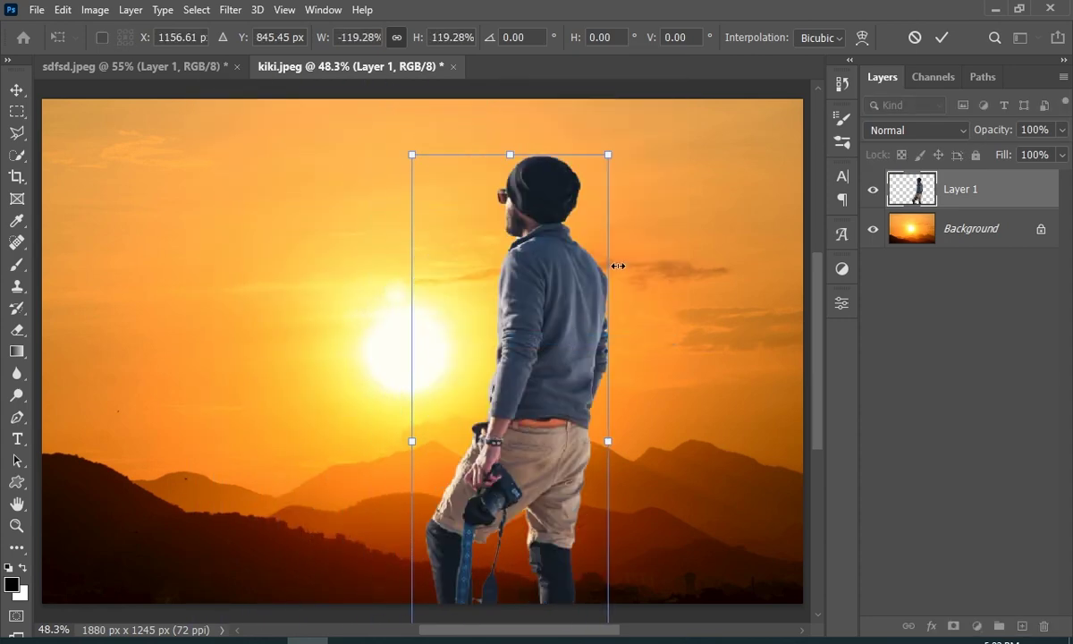
# - Scale the flipped man to about 144% and place him at the right, cropped at the bottom
pyautogui.moveTo(614, 443); pyautogui.dragTo(712, 444)
pyautogui.moveTo(652, 533); pyautogui.dragTo(604, 431)
pyautogui.moveTo(669, 114); pyautogui.dragTo(604, 163)
pyautogui.moveTo(565, 397); pyautogui.dragTo(591, 332)
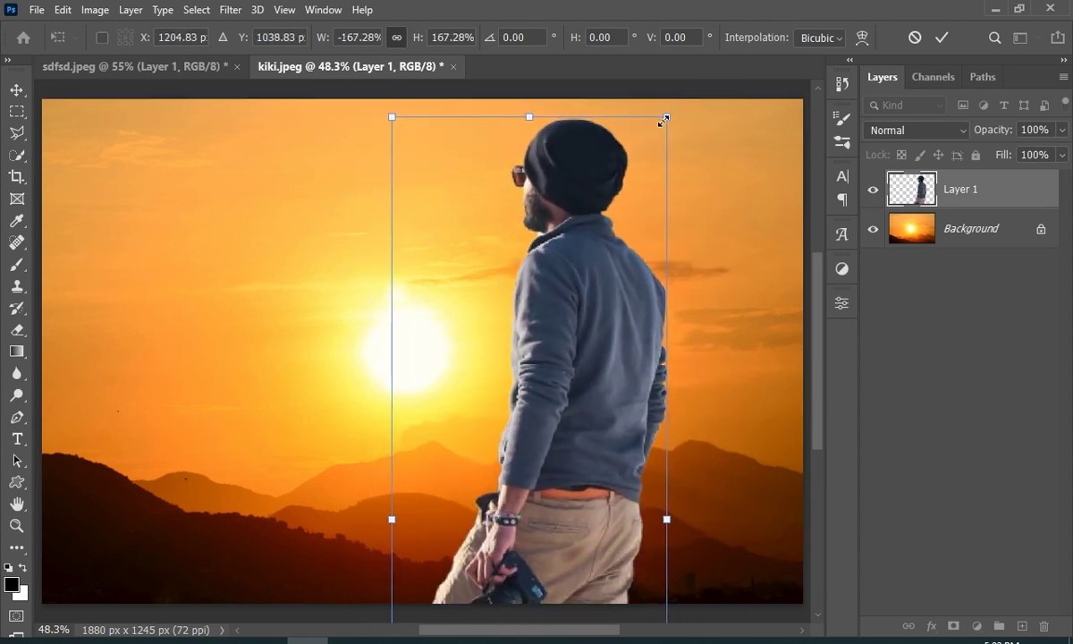
pyautogui.moveTo(663, 120); pyautogui.dragTo(668, 118)
pyautogui.moveTo(570, 368); pyautogui.dragTo(587, 382)
pyautogui.moveTo(683, 118); pyautogui.dragTo(637, 213)
pyautogui.moveTo(572, 378); pyautogui.dragTo(619, 331)
pyautogui.moveTo(441, 155); pyautogui.dragTo(439, 152)
pyautogui.moveTo(600, 306)
pyautogui.mouseDown()
pyautogui.moveTo(592, 299)
pyautogui.moveTo(611, 290)
pyautogui.mouseUp()
pyautogui.press('Return')
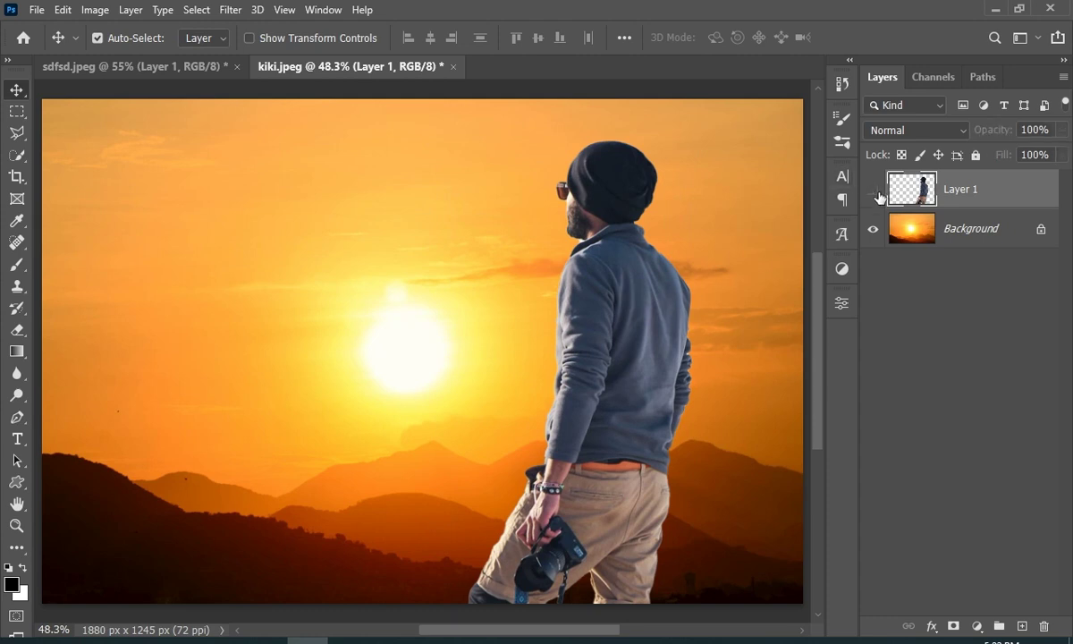
pyautogui.click(875, 189)
pyautogui.click(875, 189)
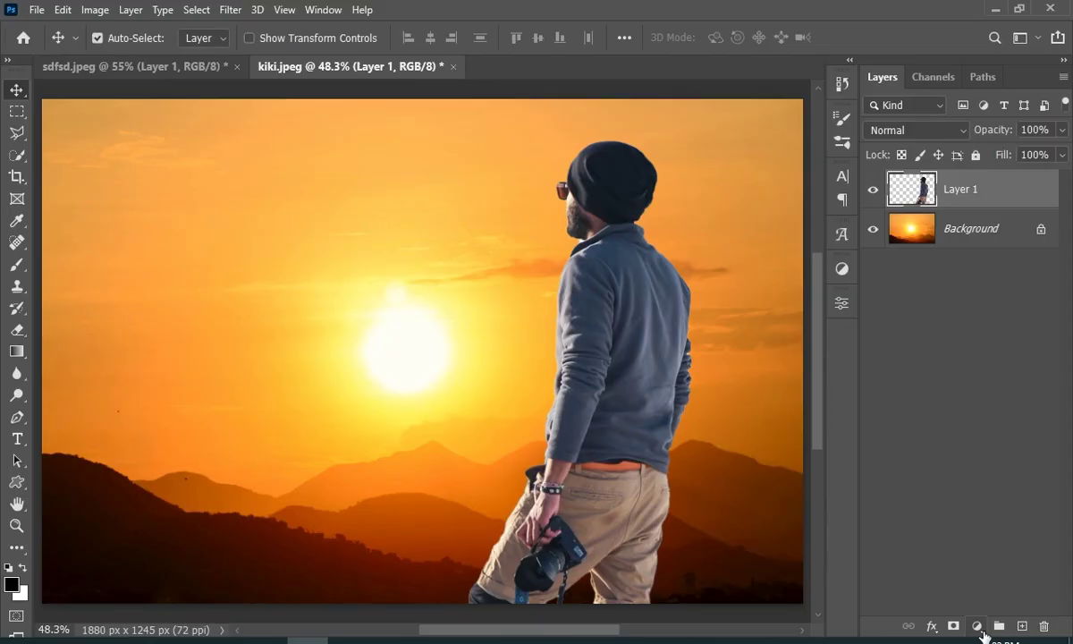
# - Add a Curves adjustment layer above the man
pyautogui.click(978, 627)
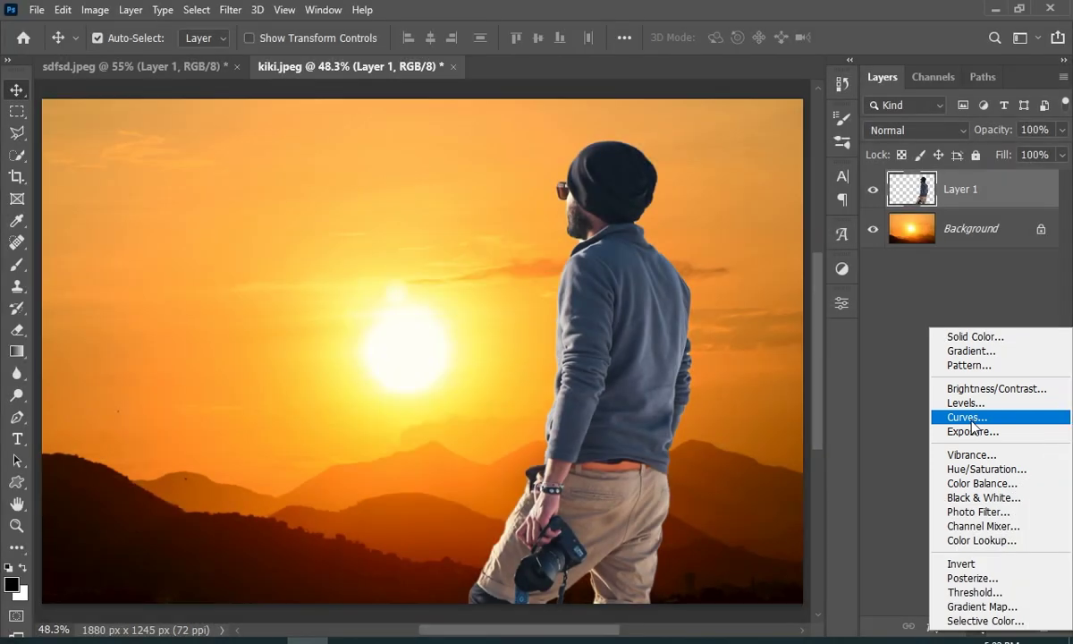
pyautogui.click(966, 417)
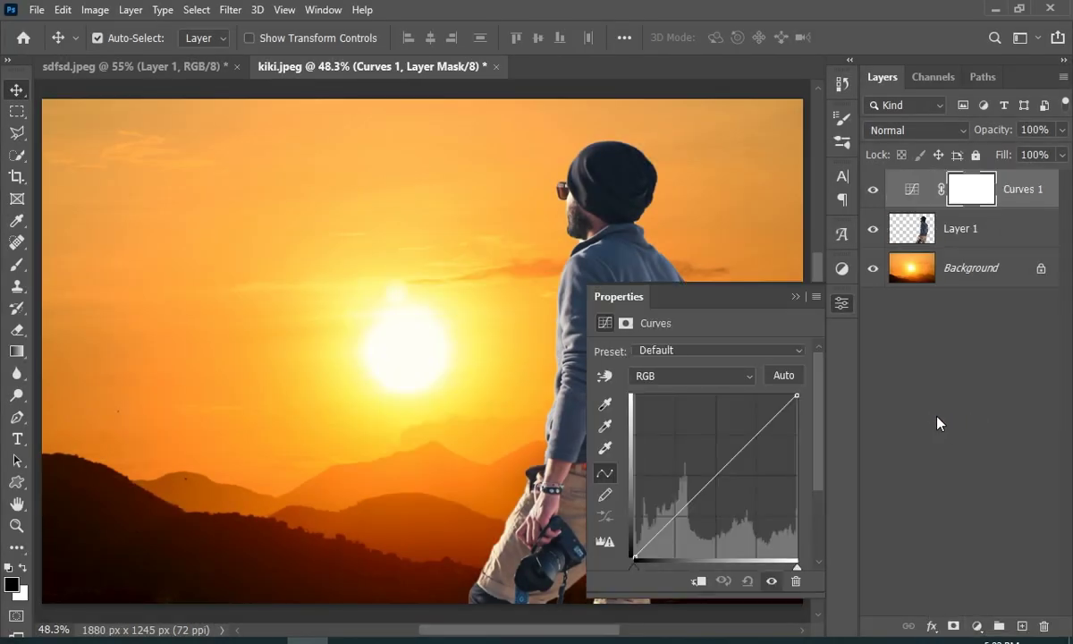
pyautogui.moveTo(732, 297); pyautogui.dragTo(224, 156)
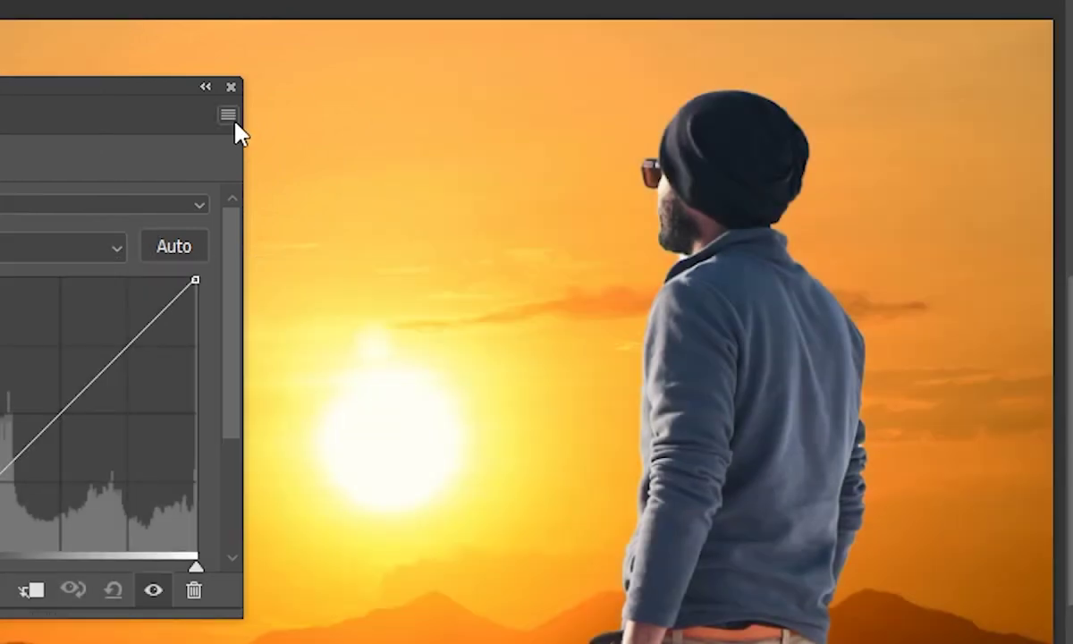
# - In Curves Auto Options choose Find Dark & Light Colors and set the Shadows target to ffffff
pyautogui.click(234, 123)
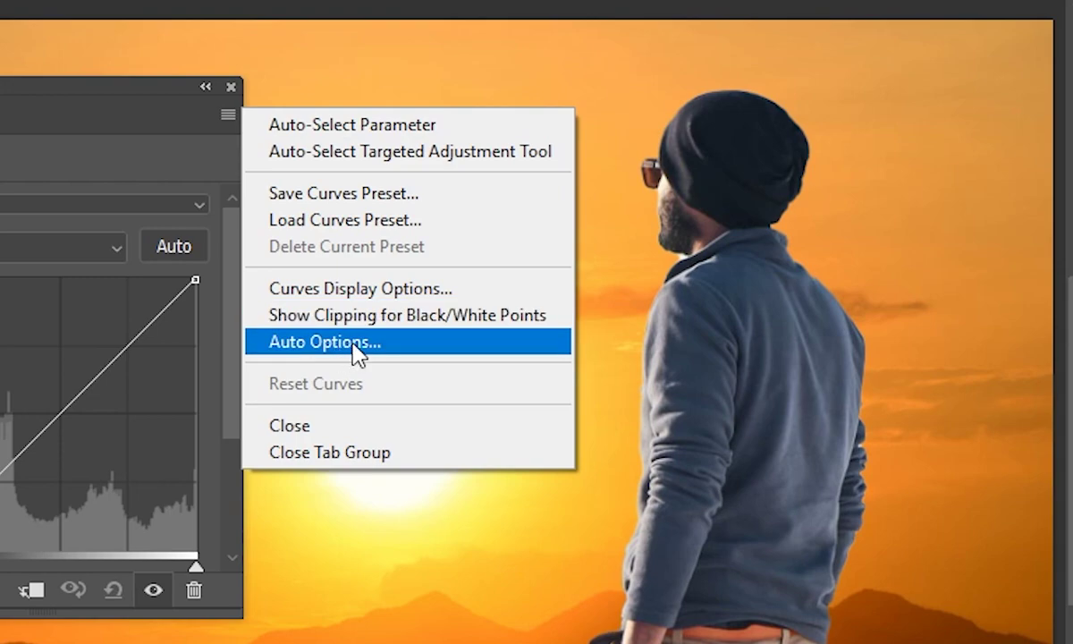
pyautogui.click(391, 350)
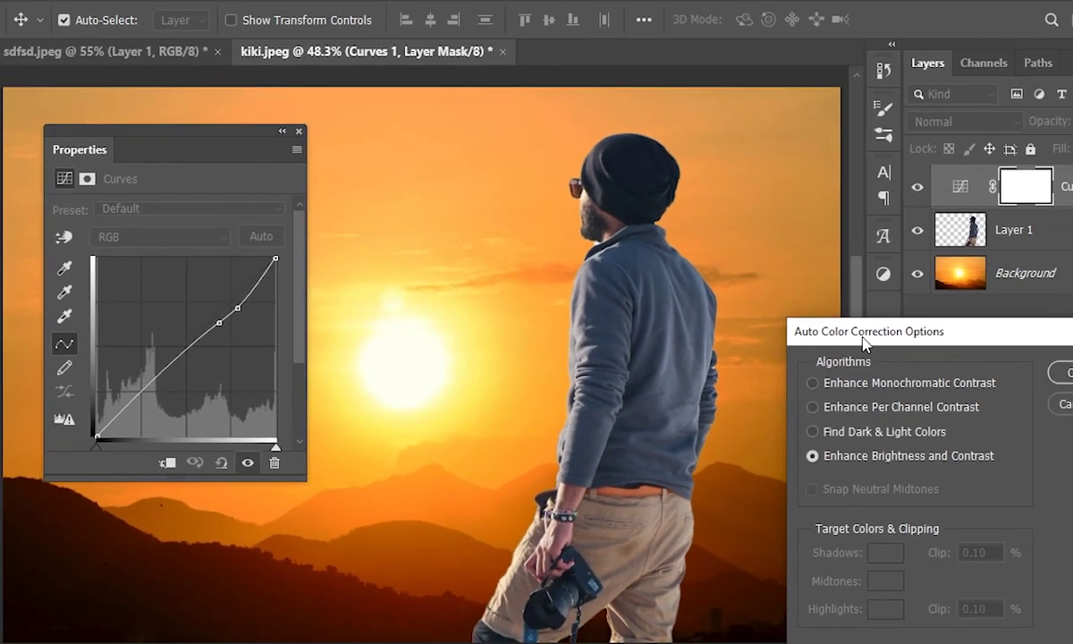
pyautogui.moveTo(864, 338); pyautogui.dragTo(147, 172)
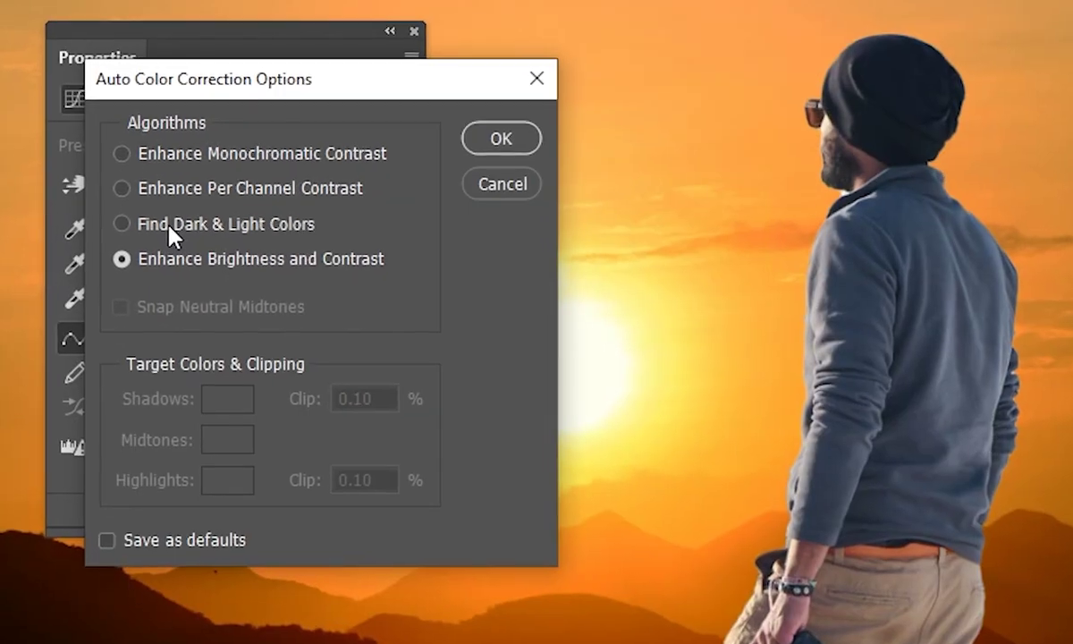
pyautogui.click(170, 234)
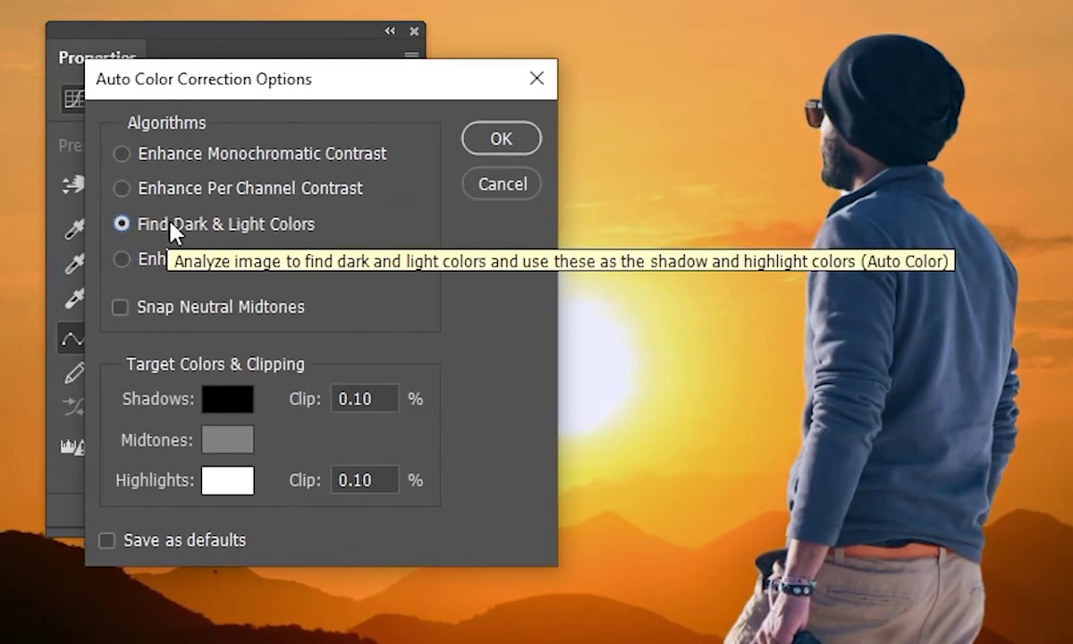
pyautogui.click(240, 408)
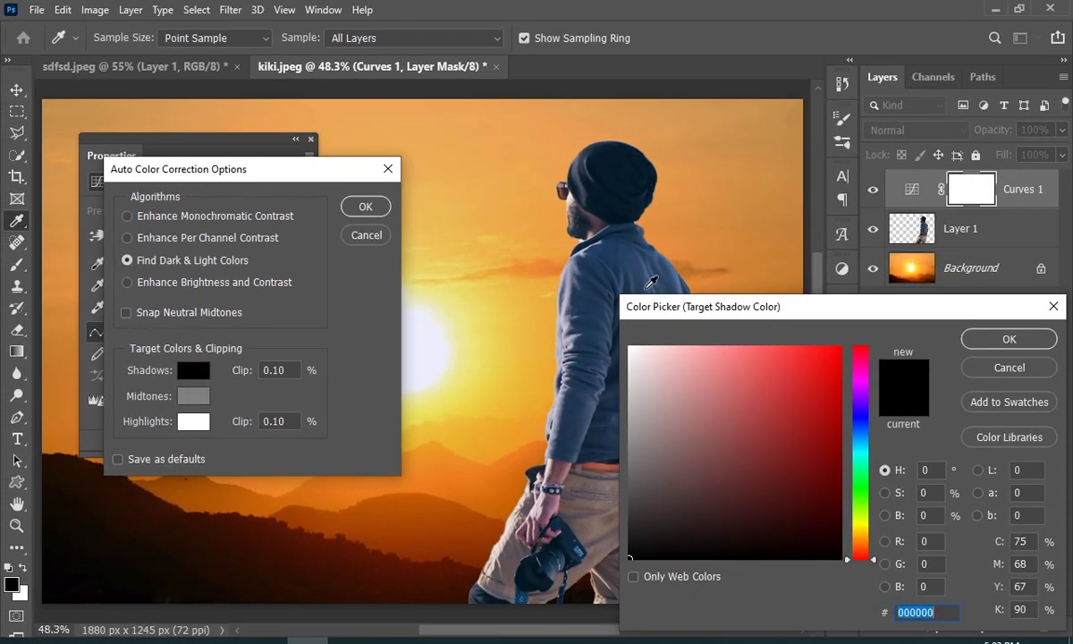
pyautogui.moveTo(646, 306); pyautogui.dragTo(656, 213)
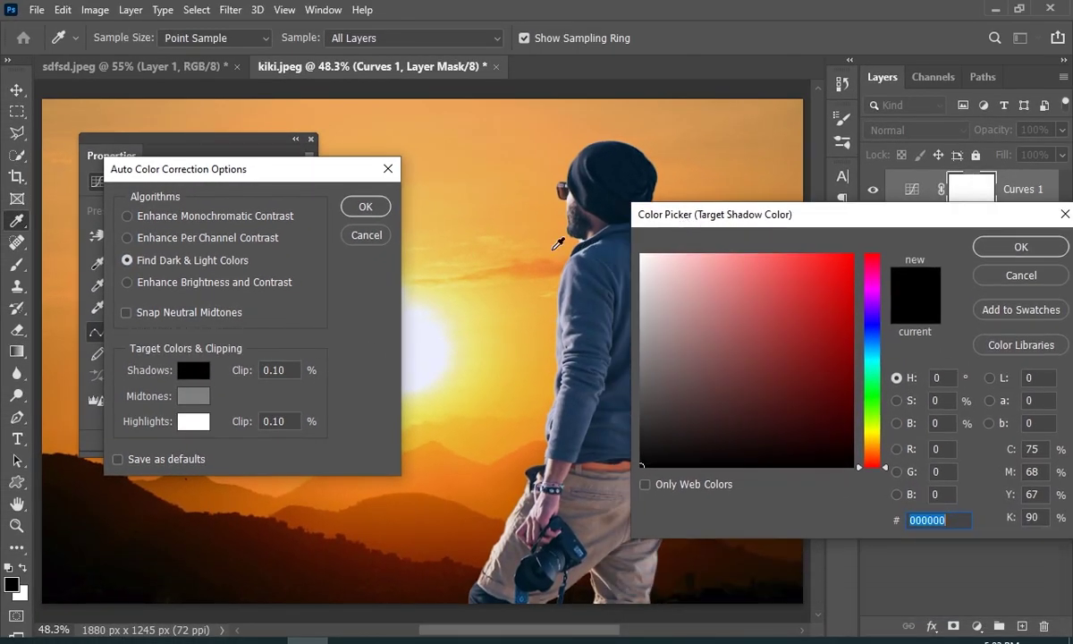
pyautogui.click(158, 541)
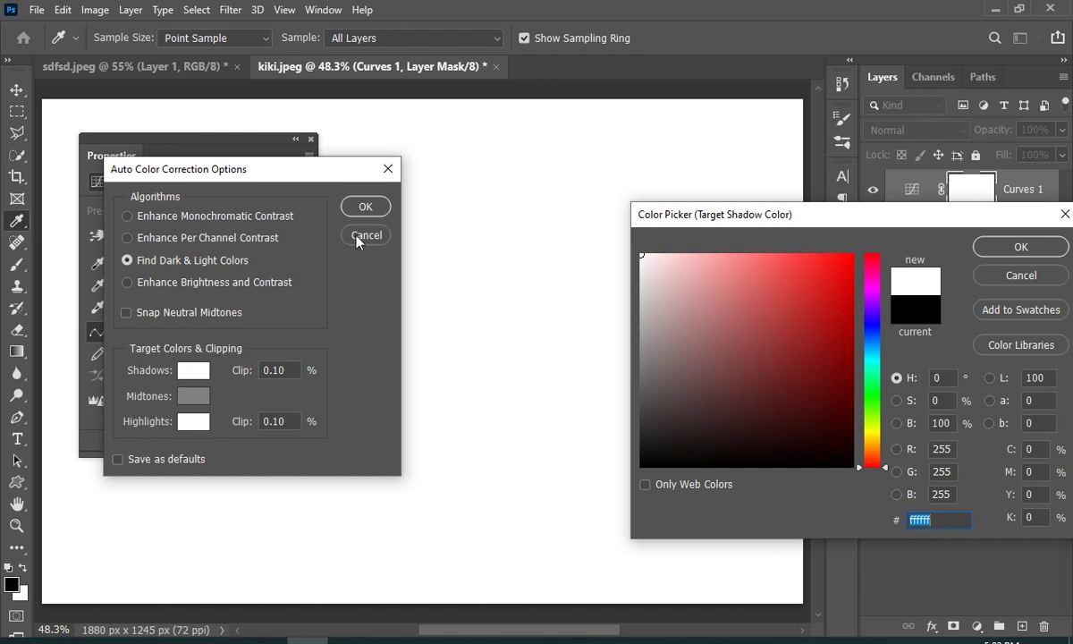
# - Discard the shadow colour change and cancel the Auto Color Correction Options
pyautogui.click(1022, 275)
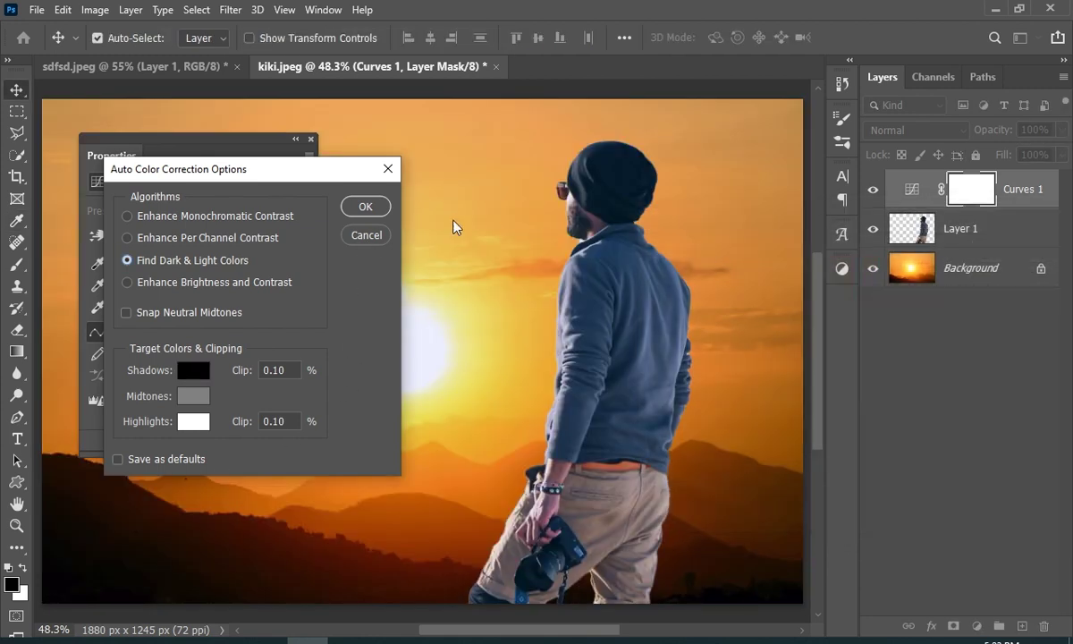
pyautogui.click(354, 239)
pyautogui.moveTo(279, 145); pyautogui.dragTo(848, 311)
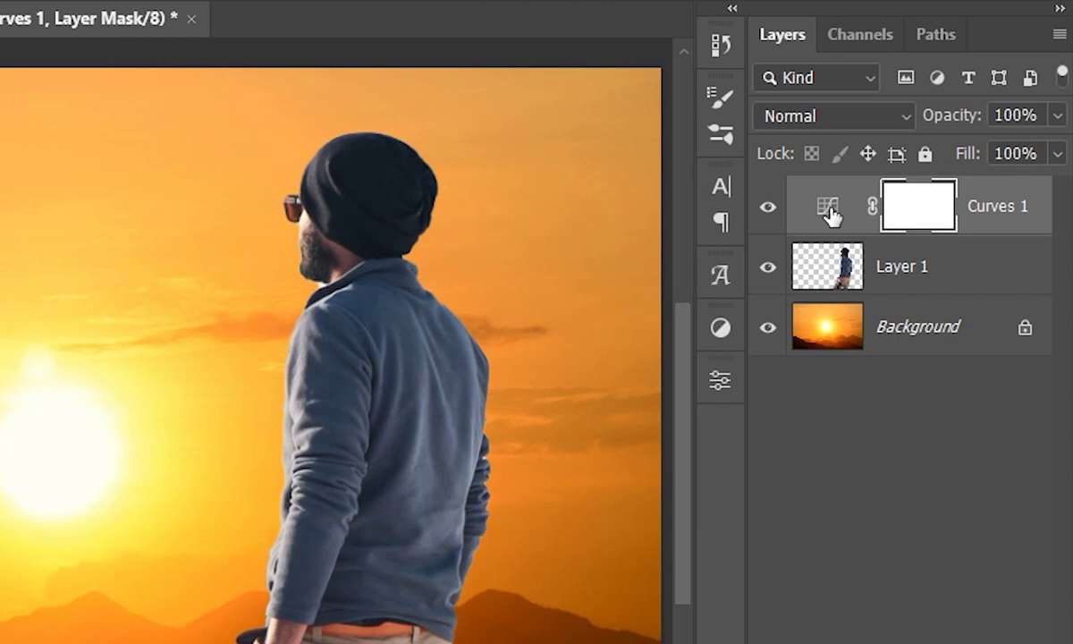
# - Clip Curves 1 to Layer 1 and reopen its Curves properties
pyautogui.click(840, 209)
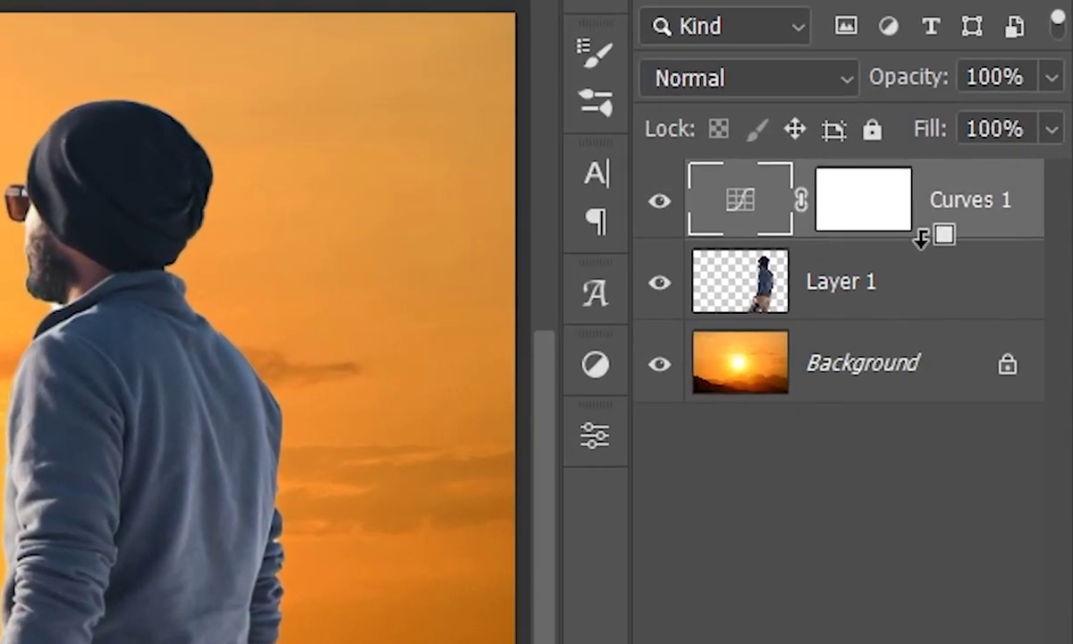
pyautogui.keyDown('alt'); pyautogui.click(922, 237); pyautogui.keyUp('alt')
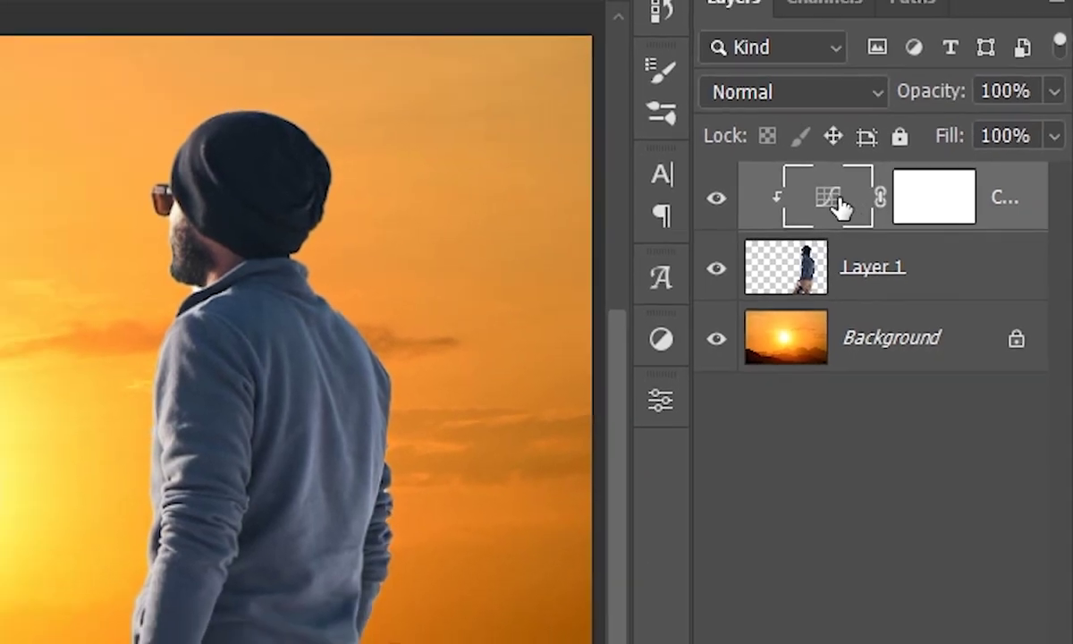
pyautogui.doubleClick(841, 205)
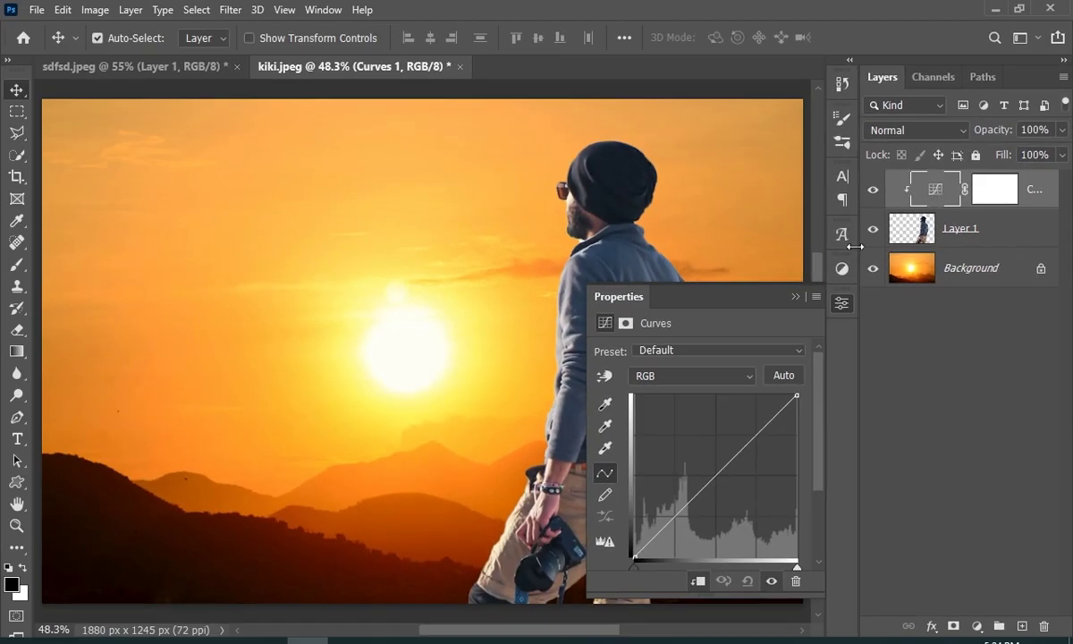
# - Reopen Curves Auto Options with the Find Dark & Light Colors algorithm
pyautogui.moveTo(756, 304); pyautogui.dragTo(980, 312)
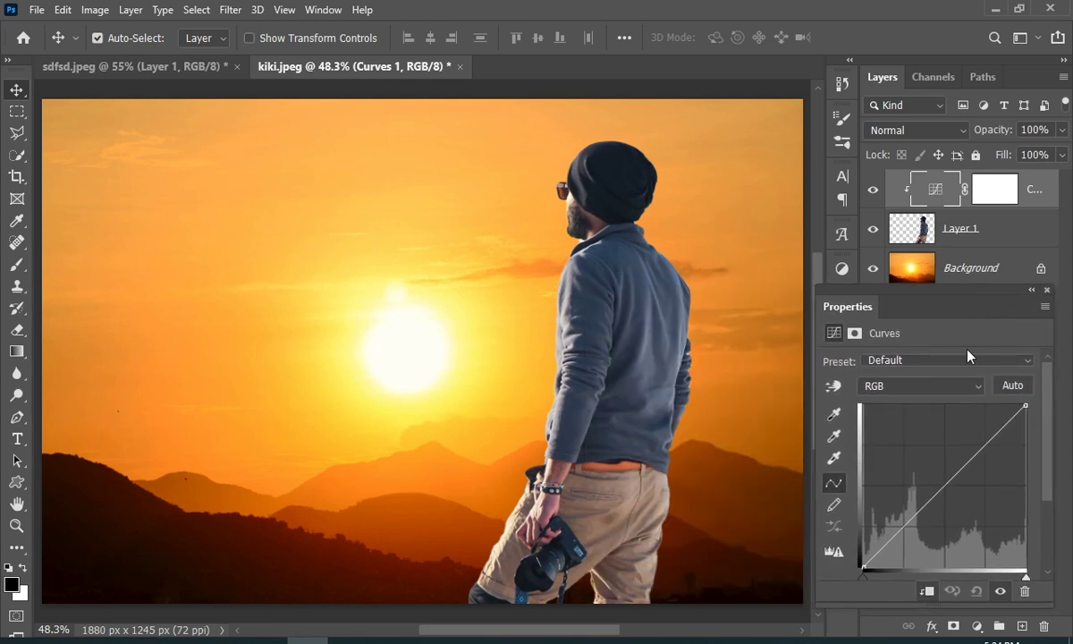
pyautogui.click(1046, 306)
pyautogui.click(953, 454)
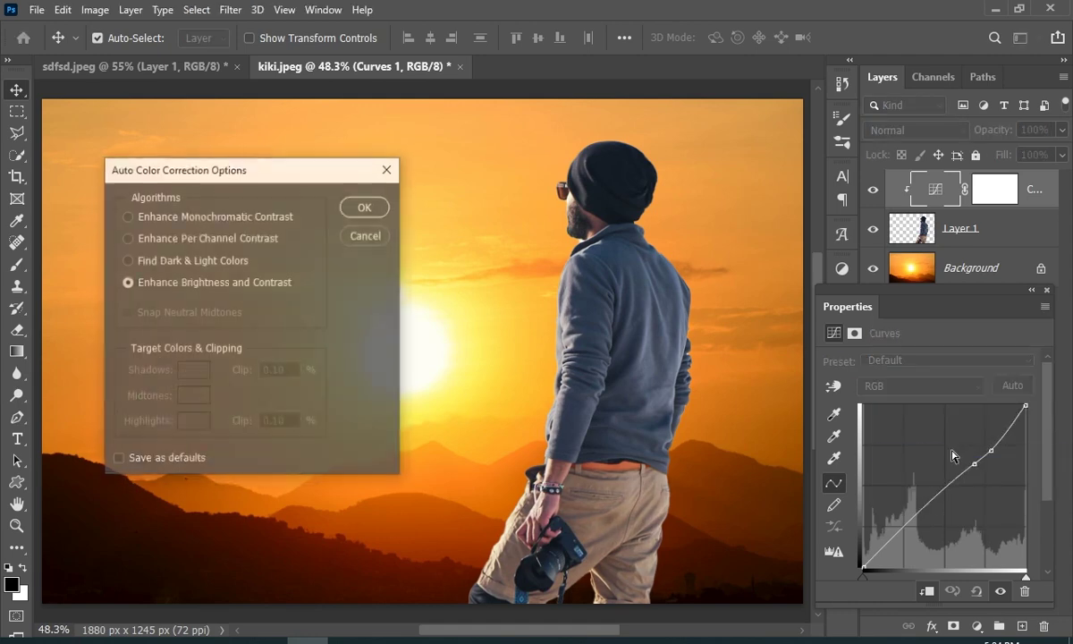
pyautogui.moveTo(279, 174); pyautogui.dragTo(939, 224)
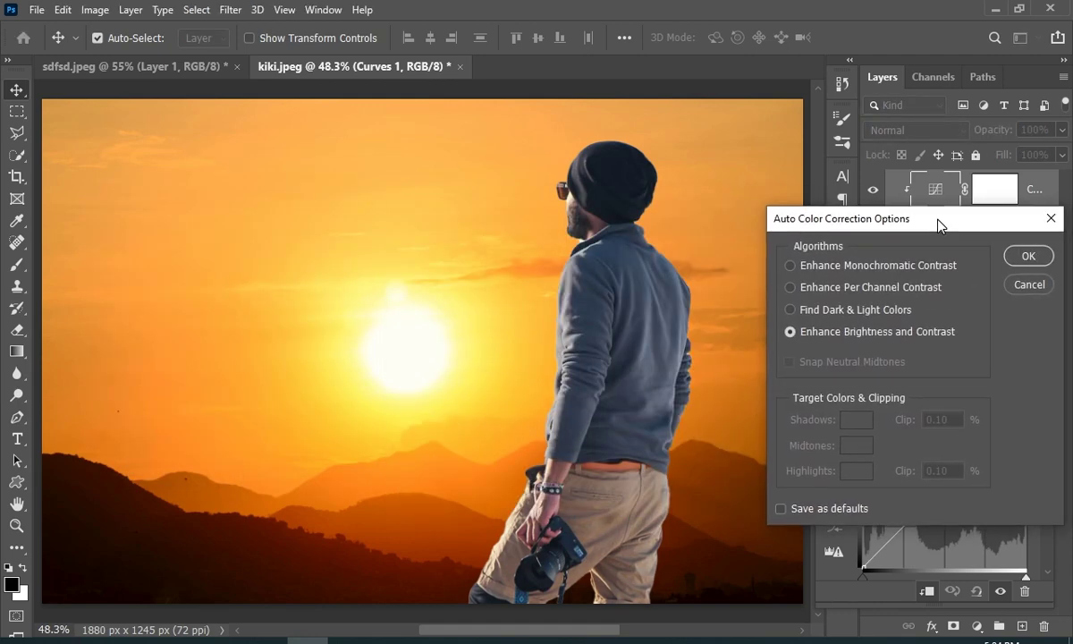
pyautogui.click(803, 313)
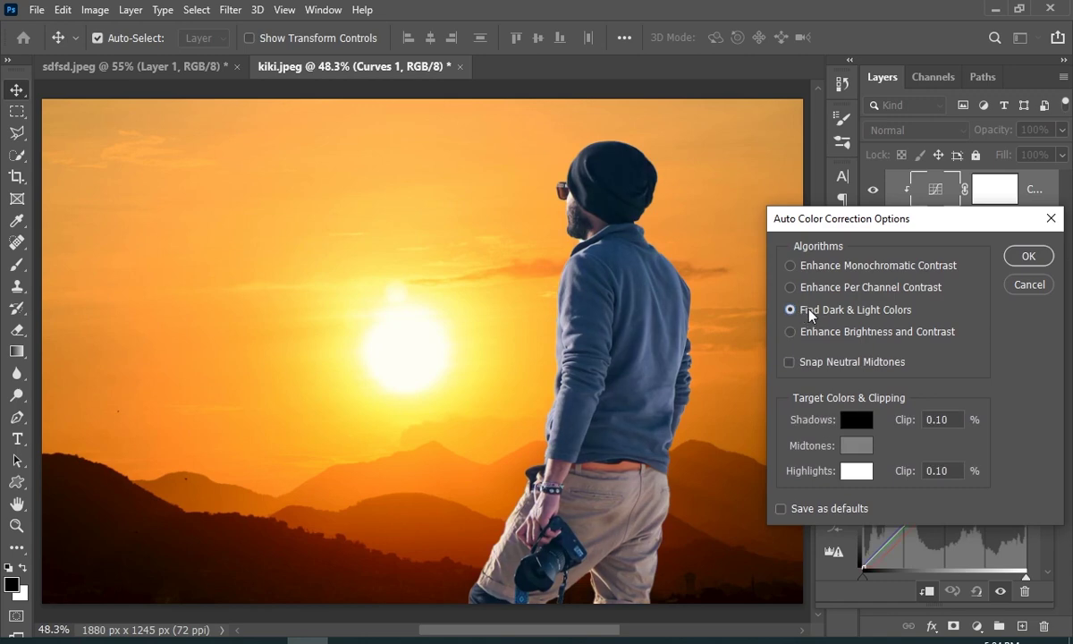
# - Set the Shadows target colour by sampling a dark brown tone from the hills
pyautogui.click(857, 420)
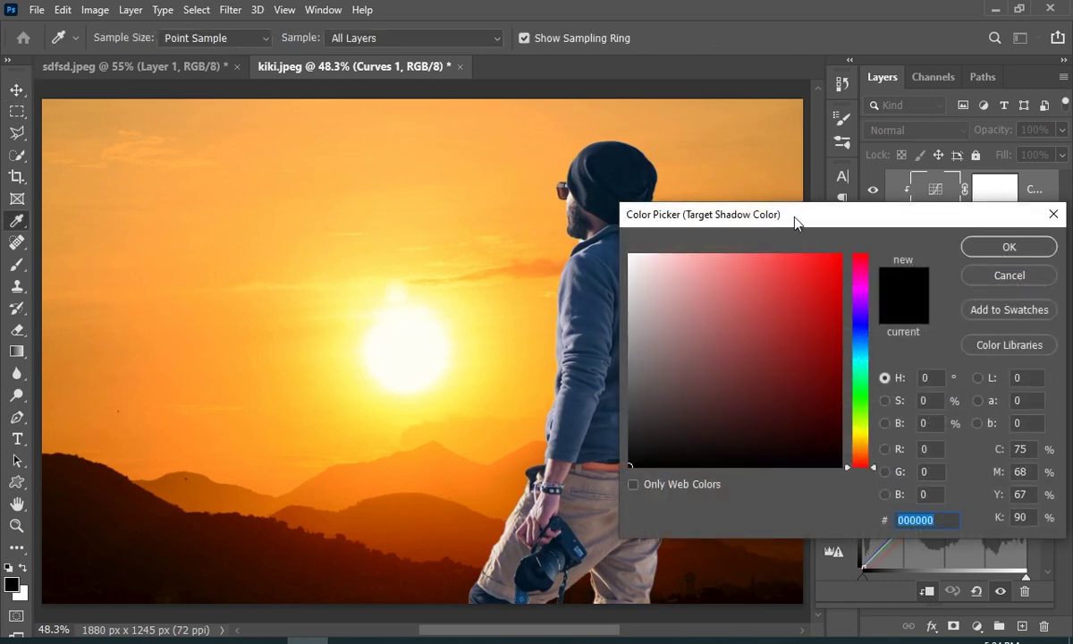
pyautogui.moveTo(794, 223); pyautogui.dragTo(878, 202)
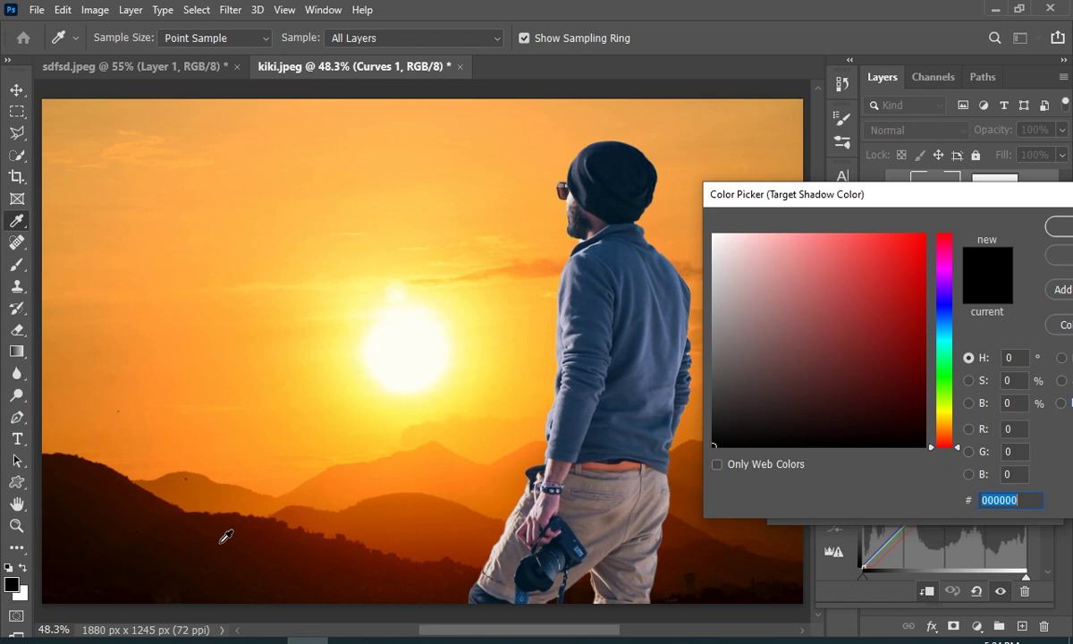
pyautogui.click(123, 529)
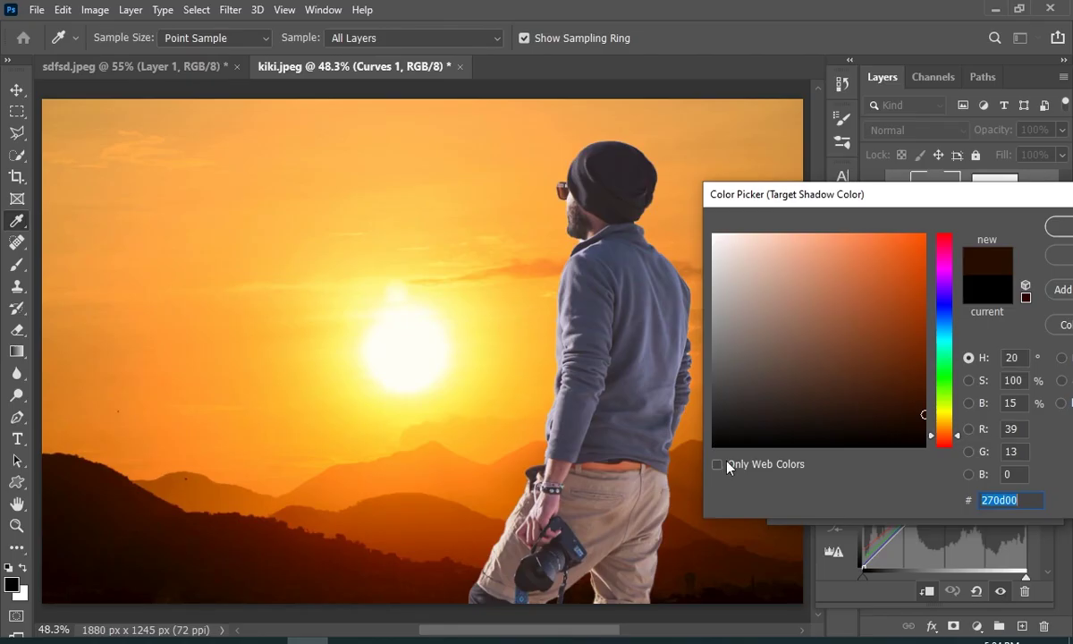
pyautogui.click(118, 557)
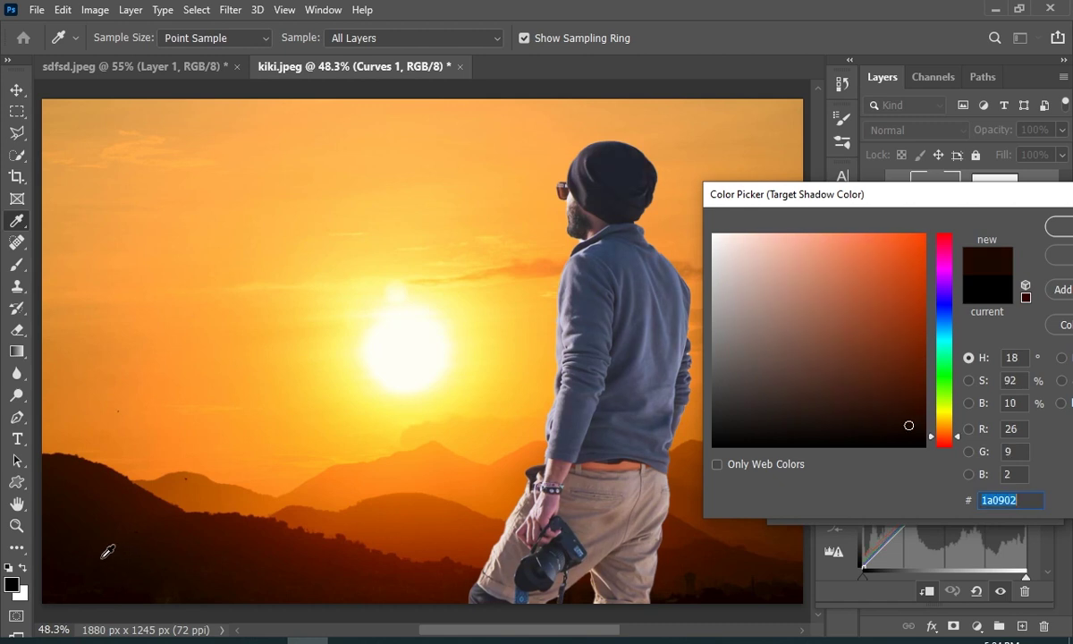
pyautogui.click(108, 558)
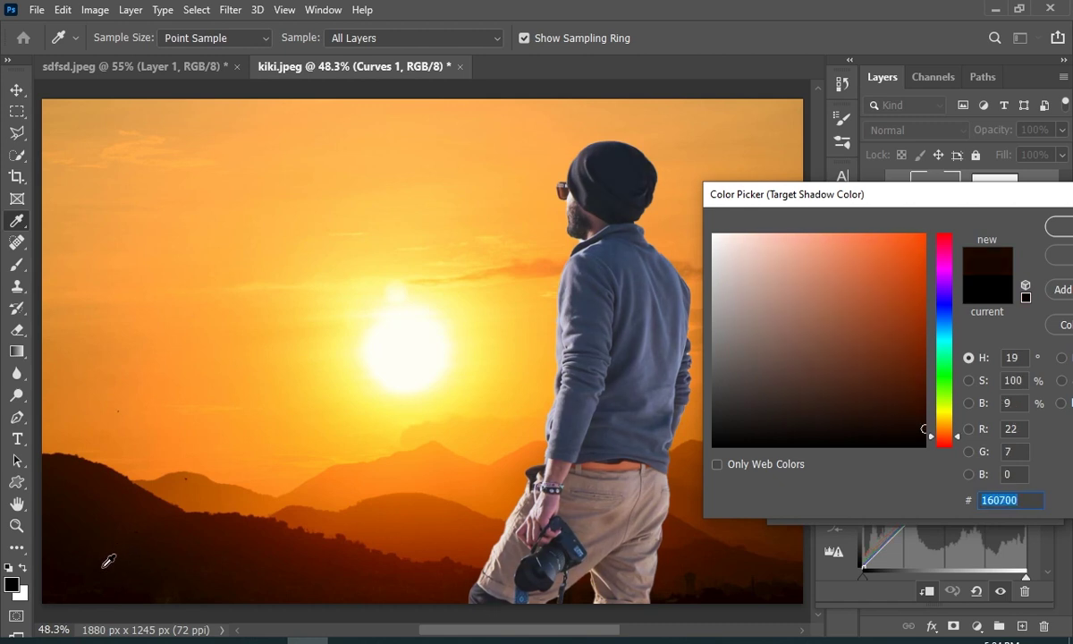
pyautogui.moveTo(817, 198); pyautogui.dragTo(704, 201)
pyautogui.click(964, 231)
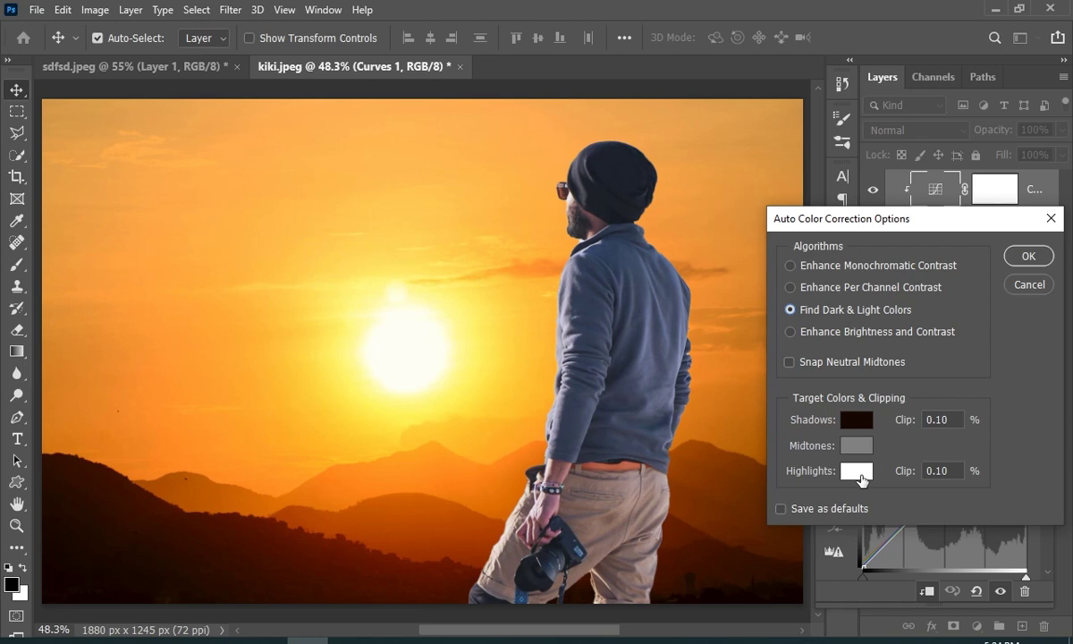
# - Set the Highlights target to sky yellow fddb55 and apply the auto colour correction
pyautogui.click(861, 480)
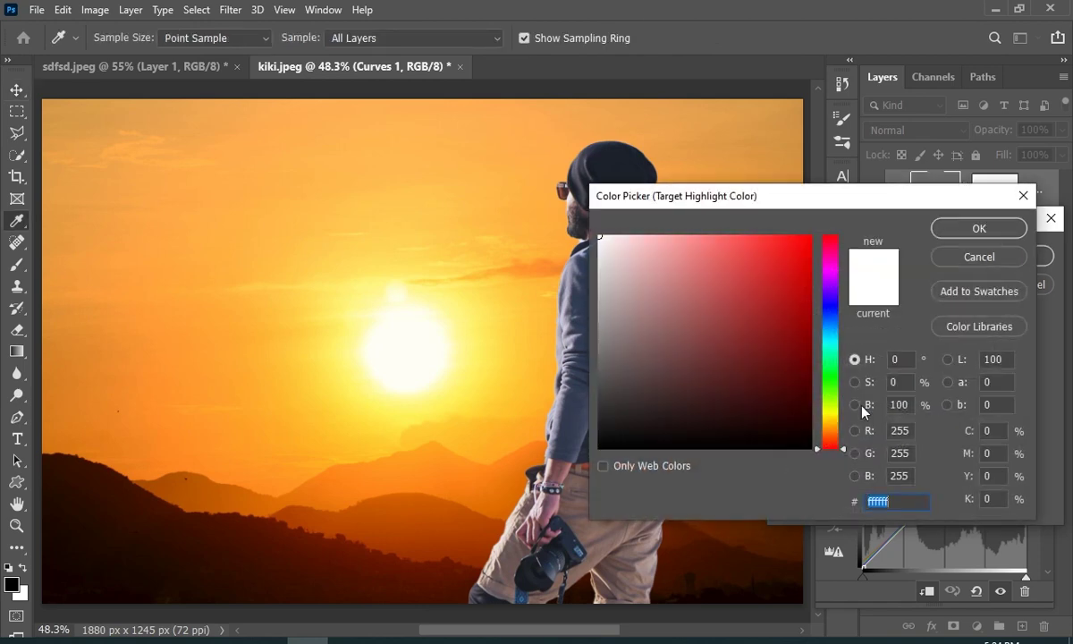
pyautogui.moveTo(804, 203); pyautogui.dragTo(947, 233)
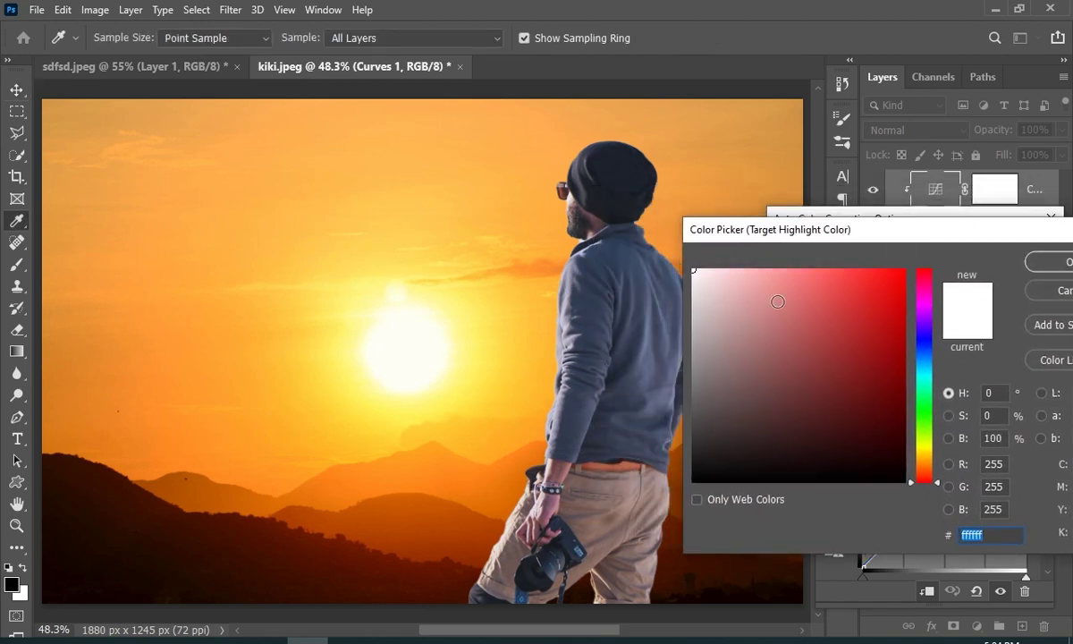
pyautogui.click(471, 308)
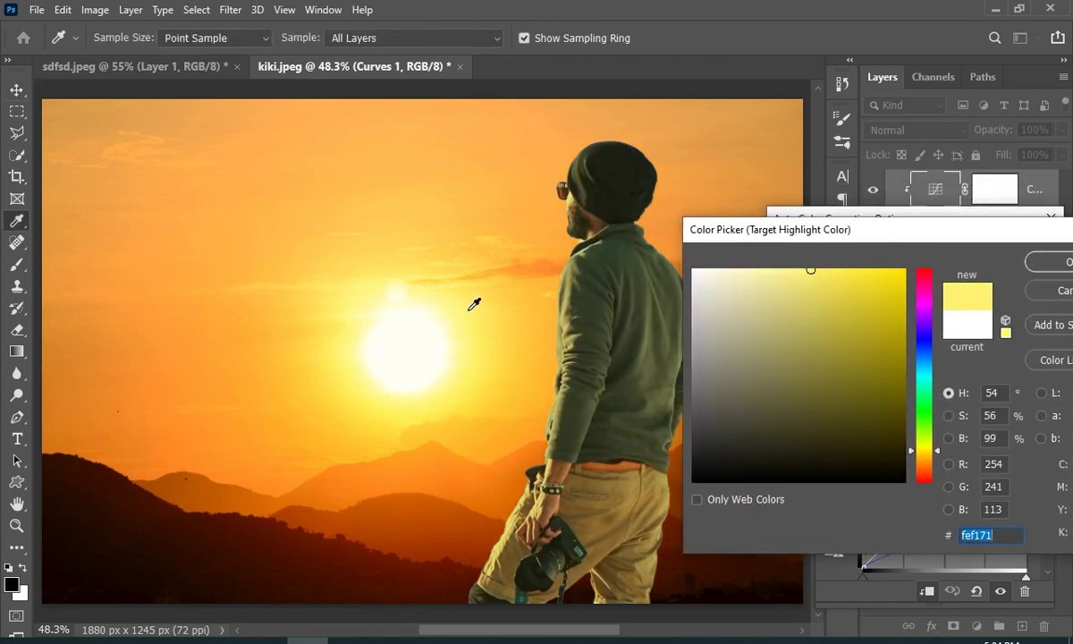
pyautogui.click(309, 332)
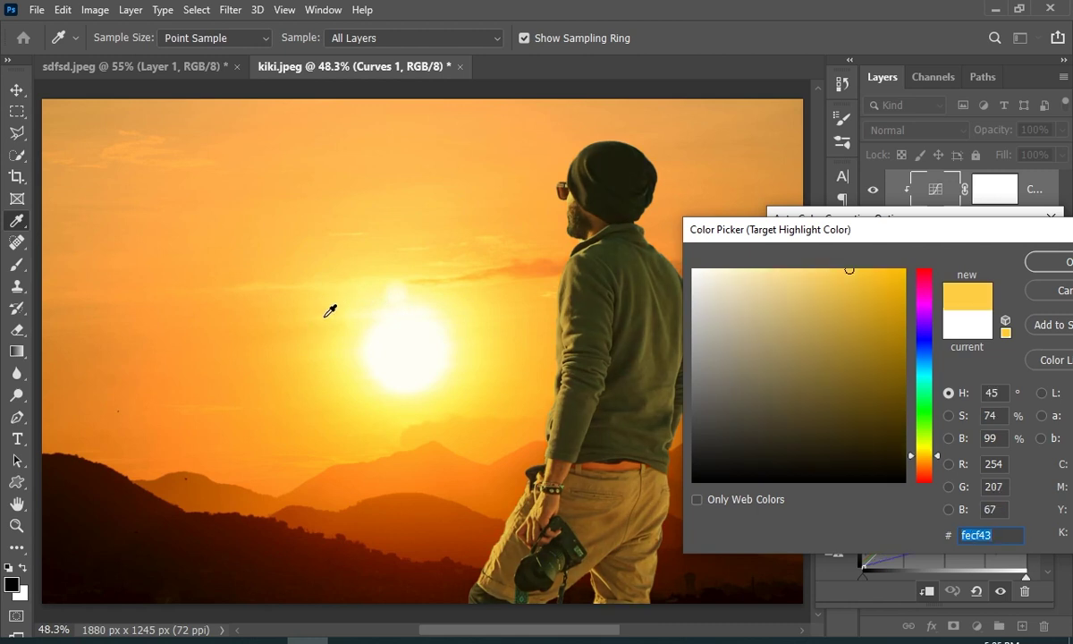
pyautogui.click(367, 323)
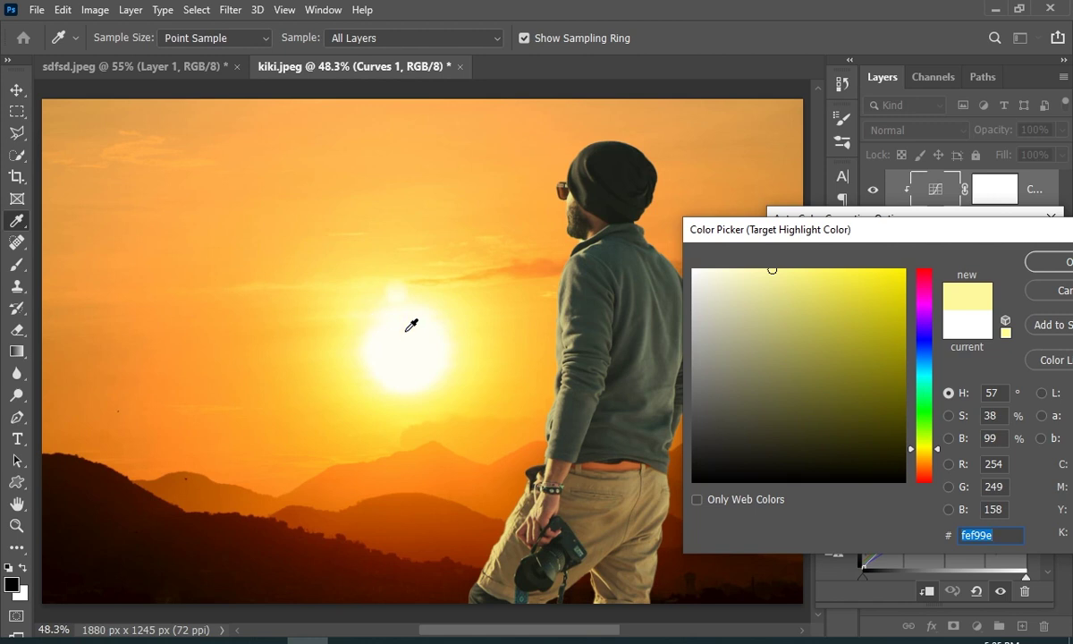
pyautogui.click(408, 329)
pyautogui.click(371, 310)
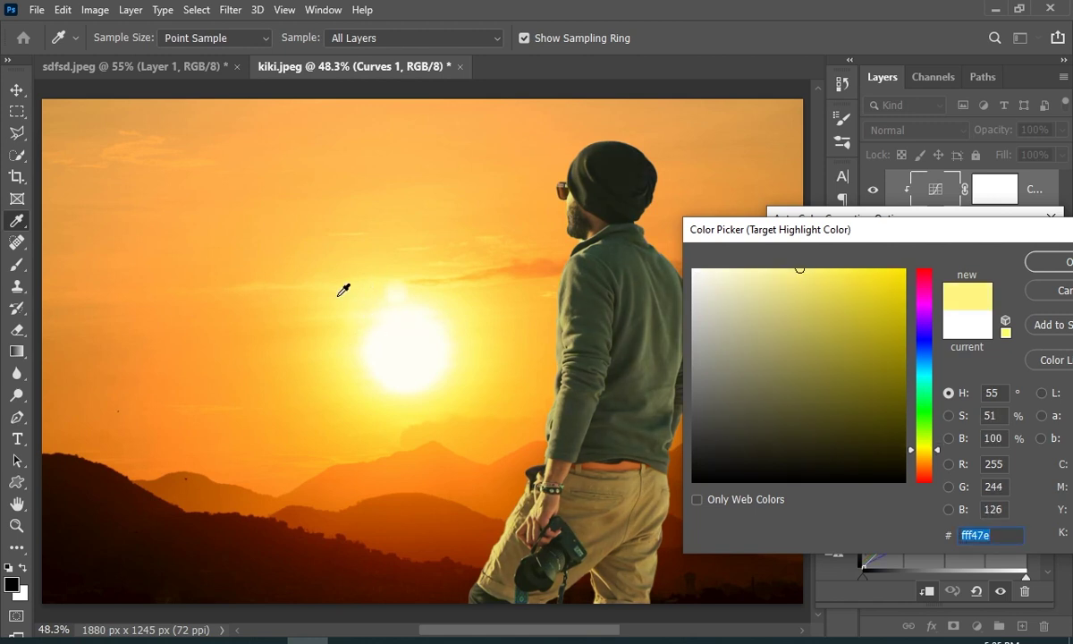
pyautogui.click(304, 296)
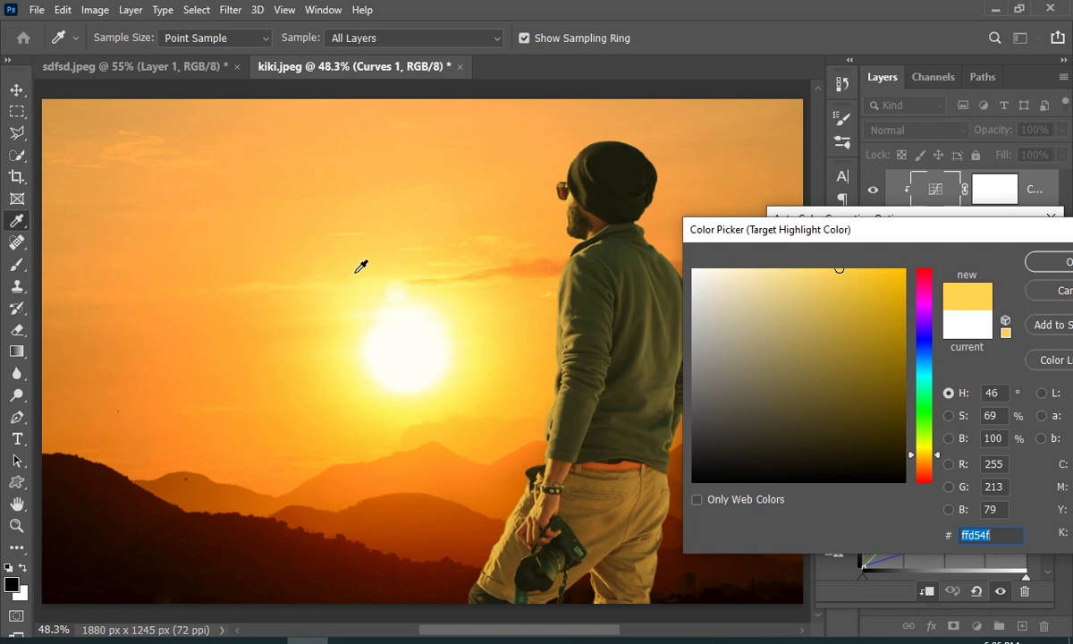
pyautogui.click(285, 231)
pyautogui.click(324, 293)
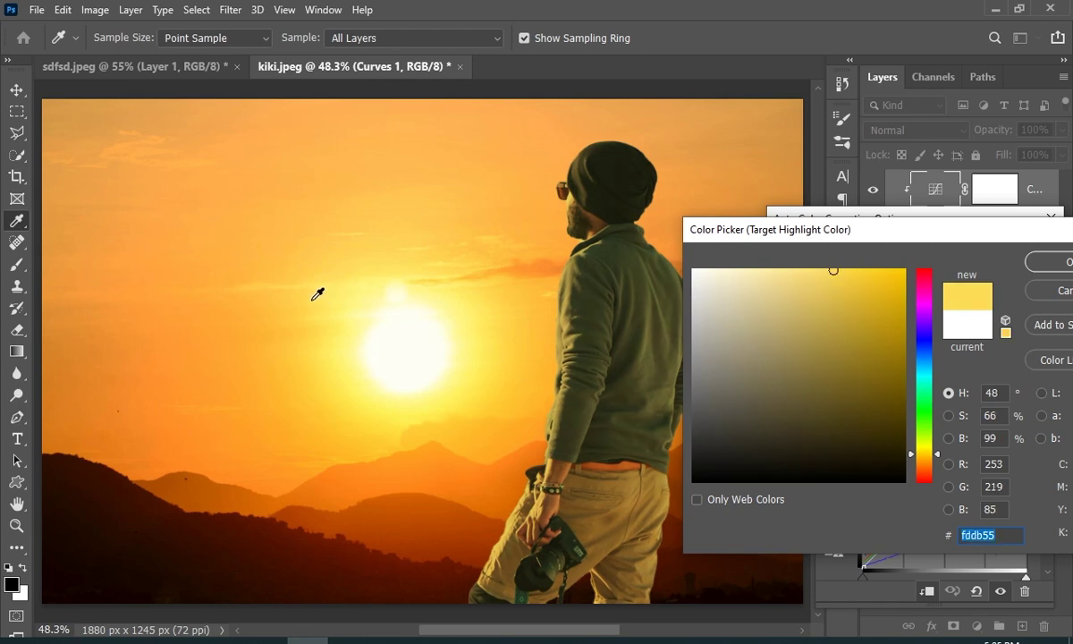
pyautogui.moveTo(807, 229); pyautogui.dragTo(679, 229)
pyautogui.click(944, 264)
pyautogui.click(1048, 255)
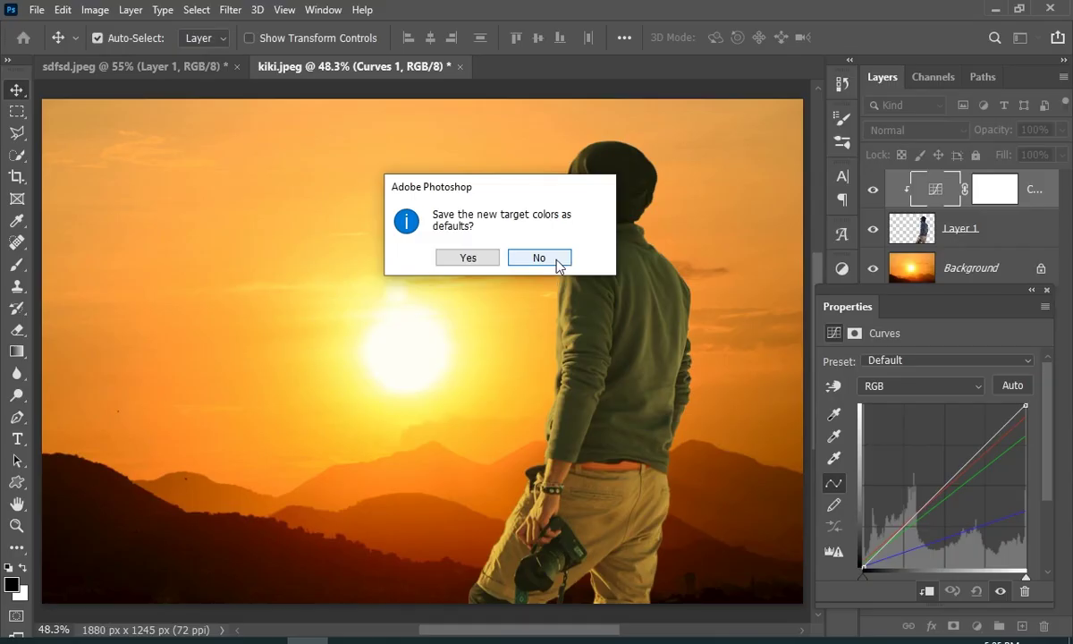
# - Decline saving defaults, toggle Curves 1 to compare the warmed man, then open the adjustment list
pyautogui.click(539, 258)
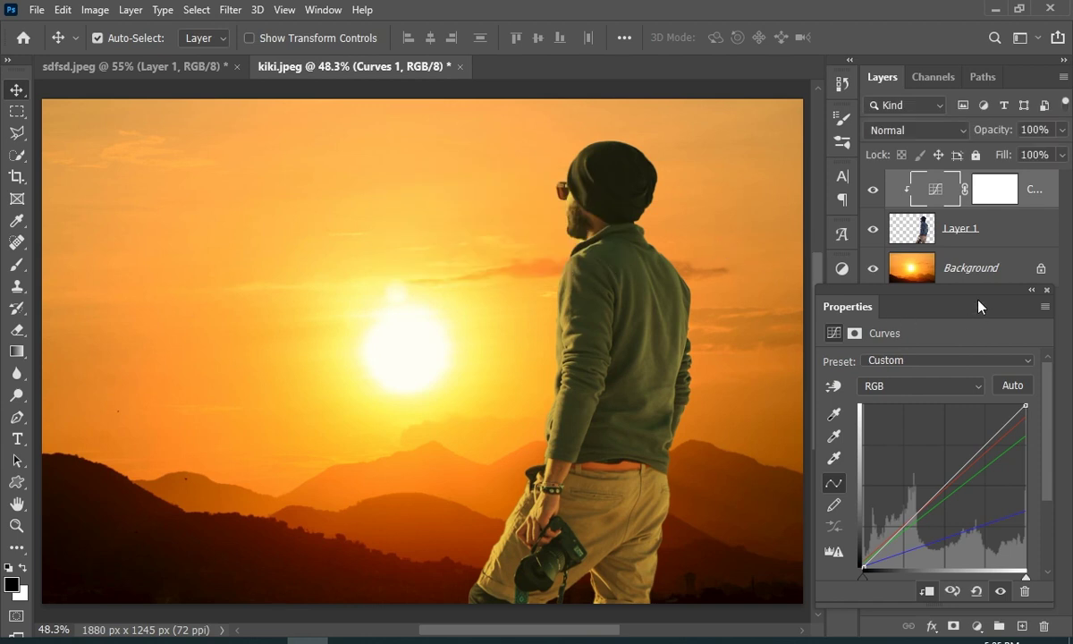
pyautogui.moveTo(979, 299); pyautogui.dragTo(848, 311)
pyautogui.click(876, 188)
pyautogui.click(875, 188)
pyautogui.click(876, 188)
pyautogui.click(876, 188)
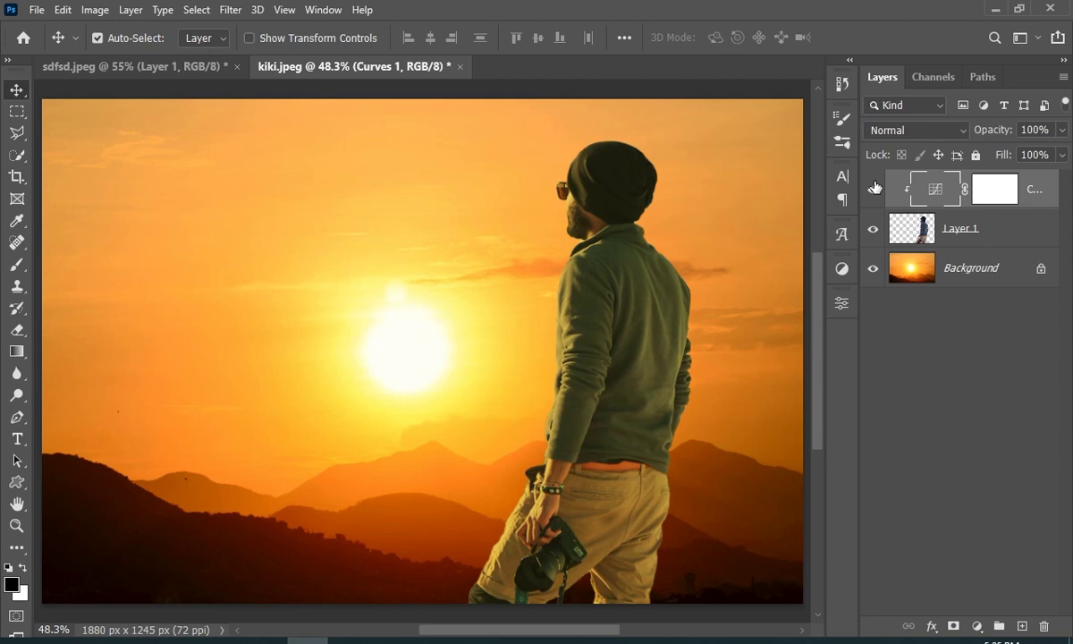
pyautogui.click(978, 627)
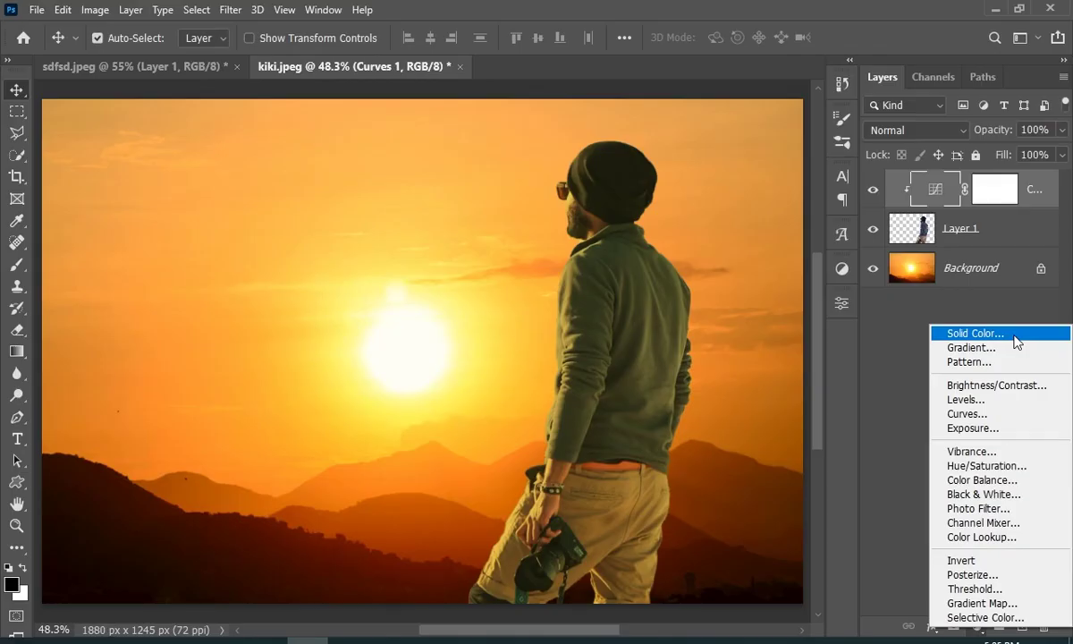
# - Add an 808080 Solid Color fill layer and set its blend mode to Color
pyautogui.click(1017, 336)
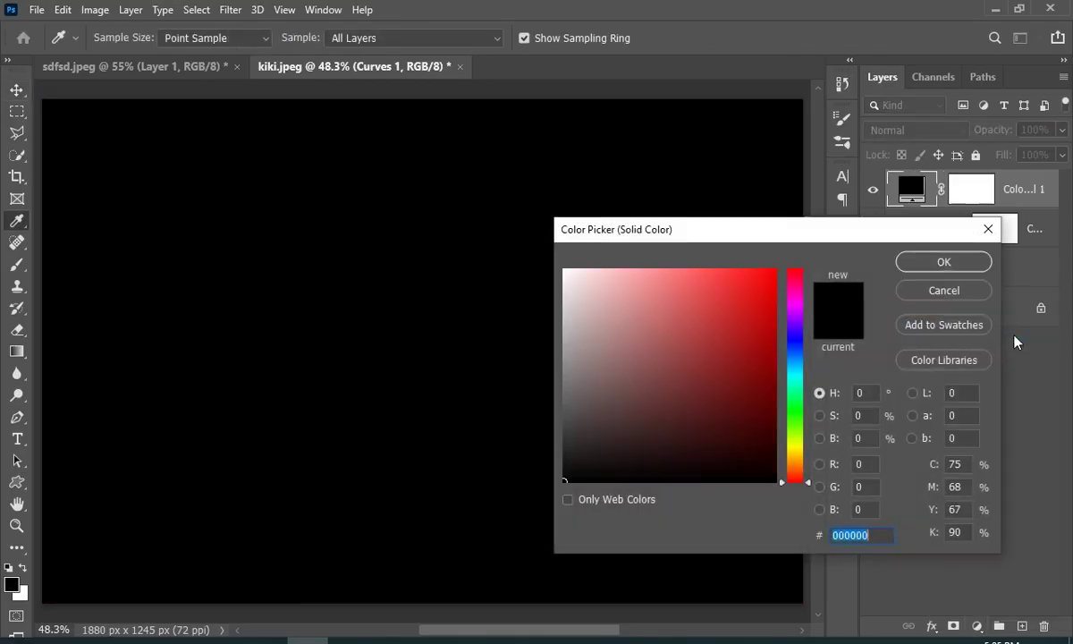
pyautogui.moveTo(856, 225); pyautogui.dragTo(815, 161)
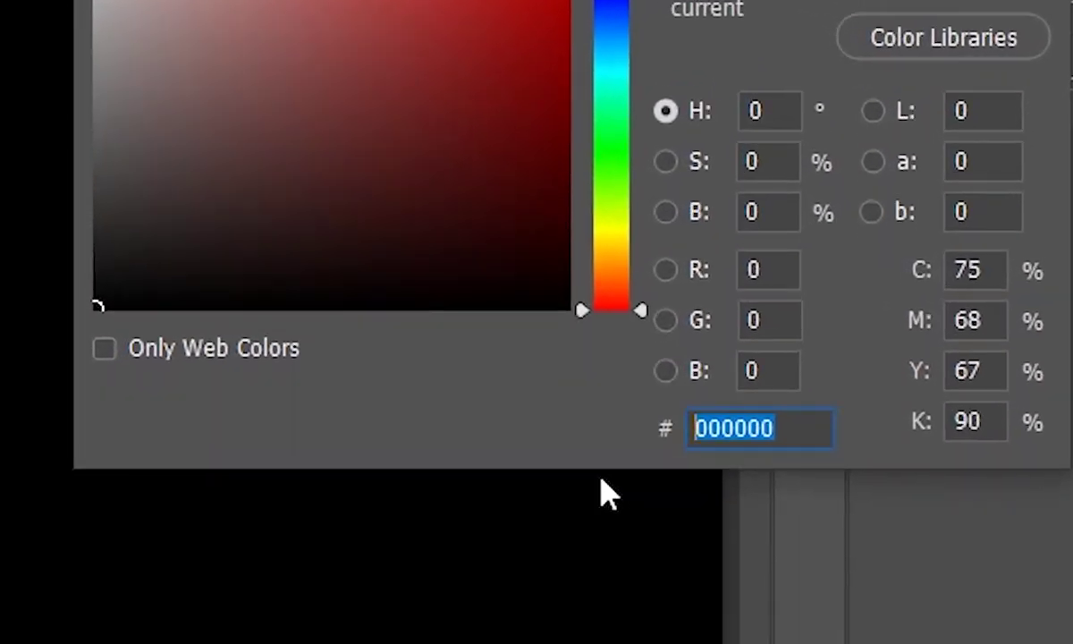
pyautogui.write('808080')
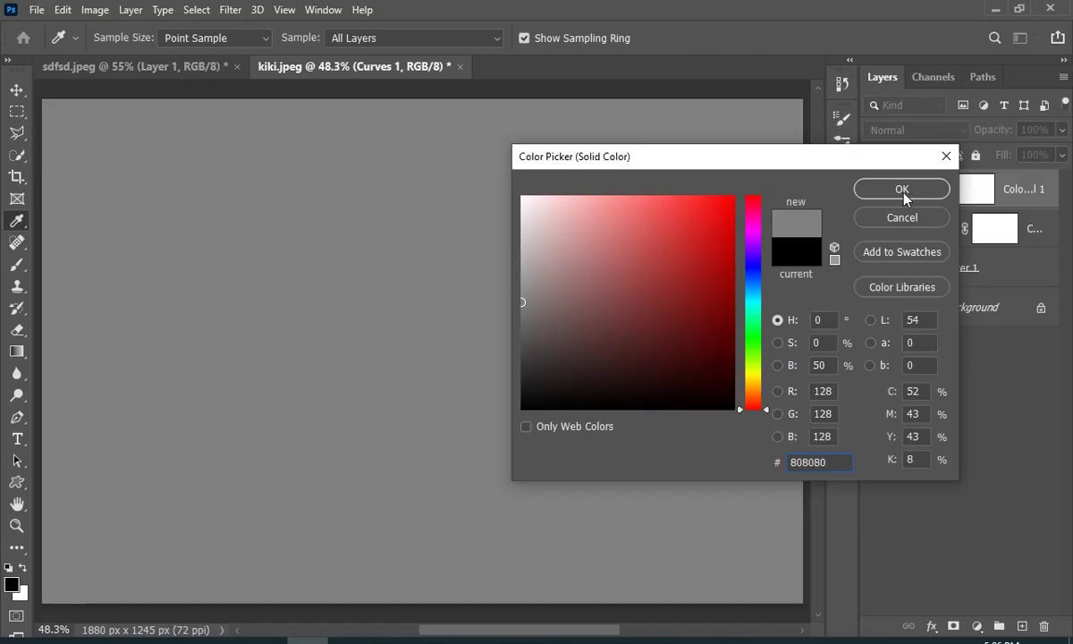
pyautogui.click(900, 190)
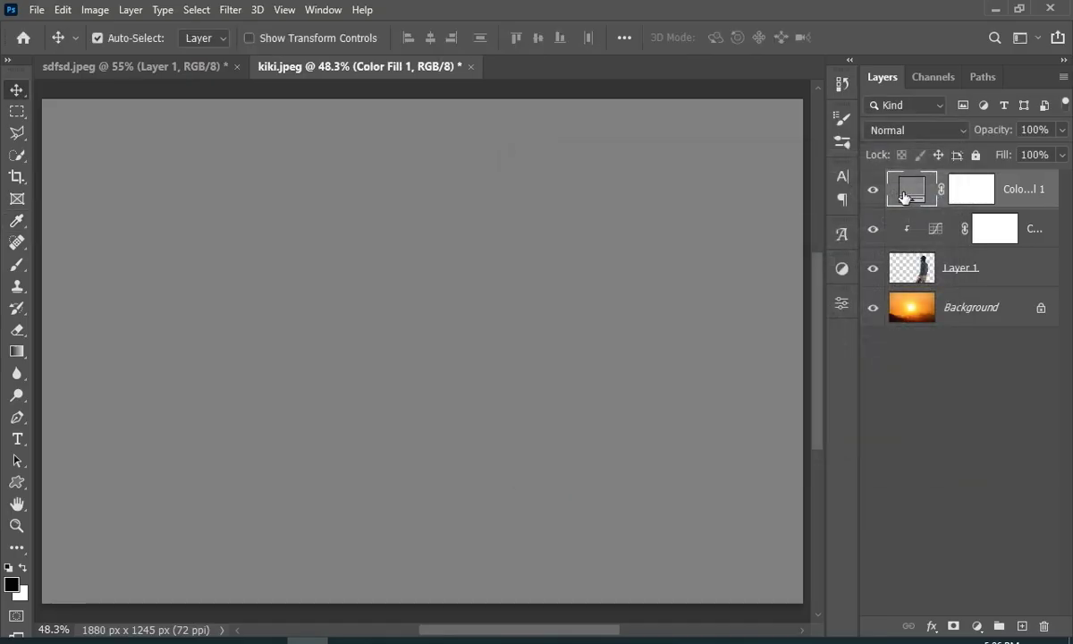
pyautogui.click(905, 134)
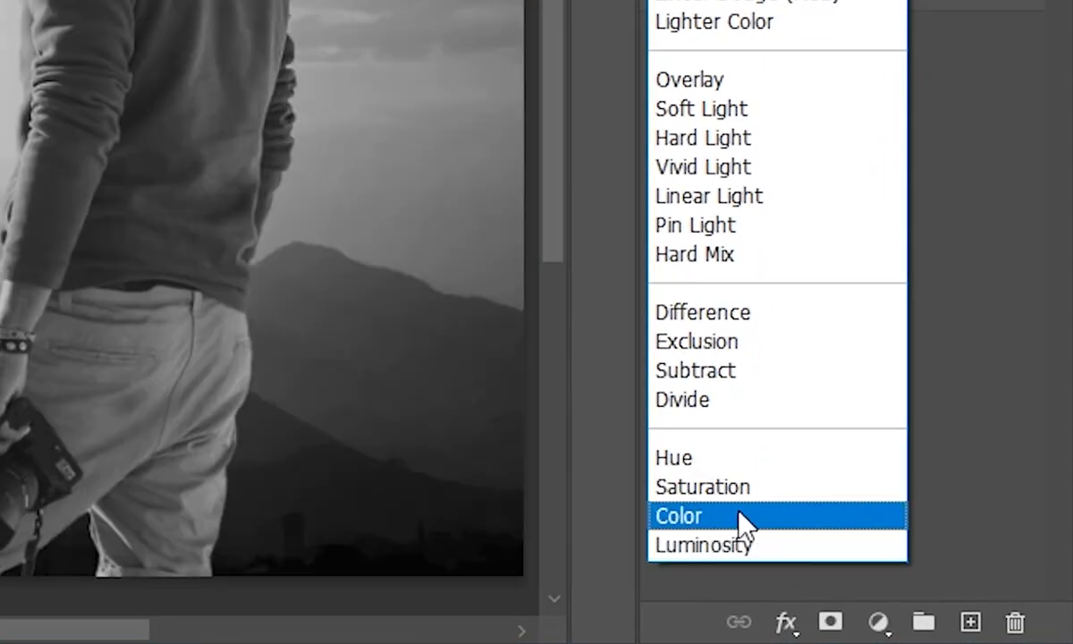
pyautogui.click(739, 516)
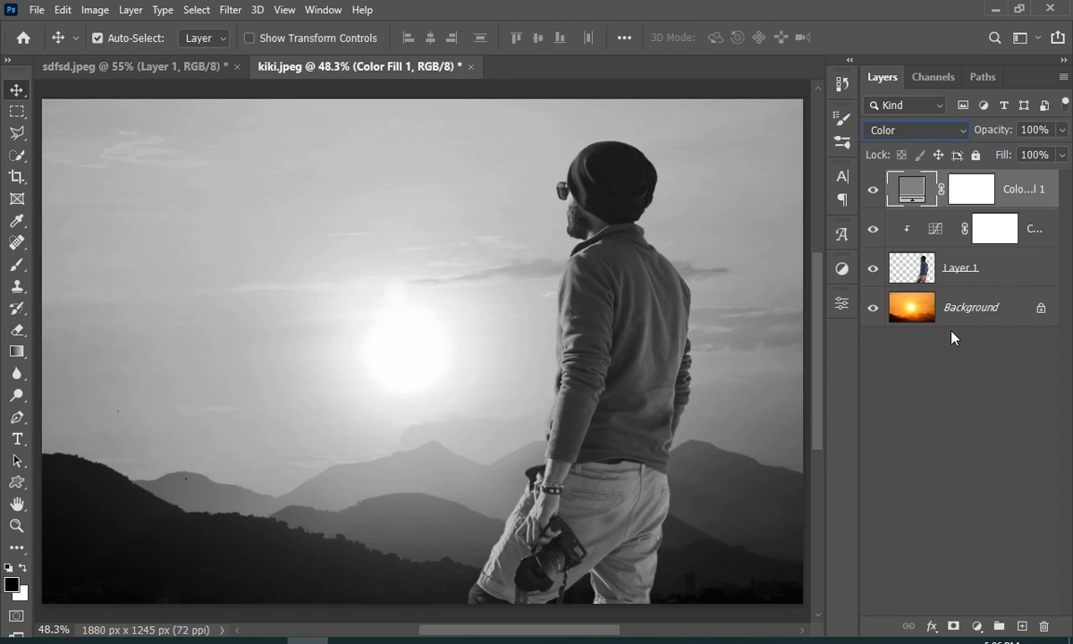
# - Add a Curves 2 adjustment layer directly above Curves 1
pyautogui.click(1049, 242)
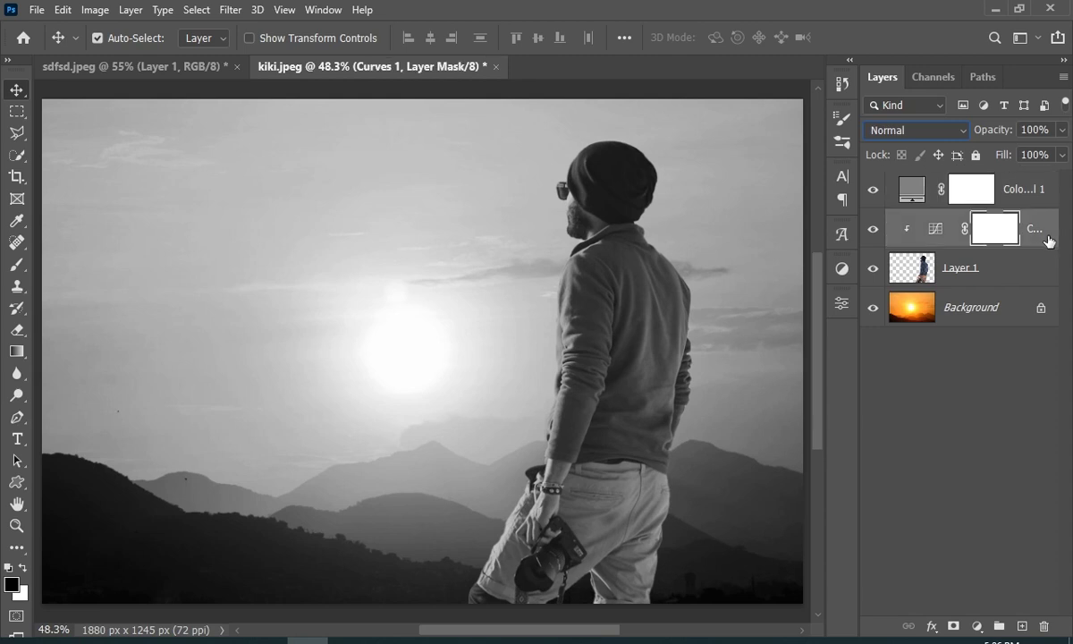
pyautogui.click(977, 626)
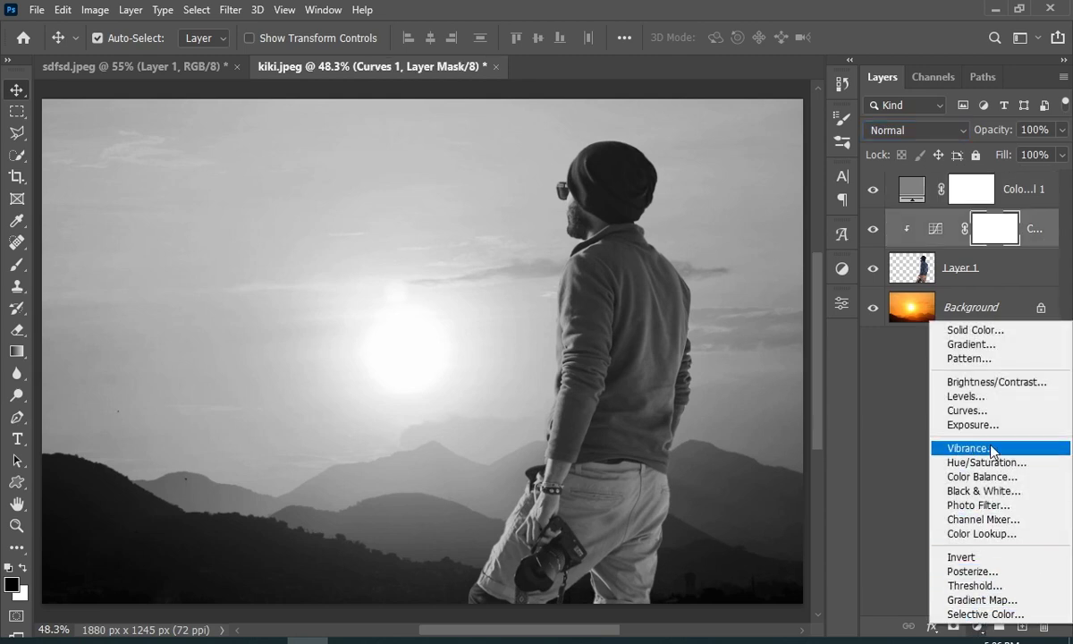
pyautogui.click(980, 411)
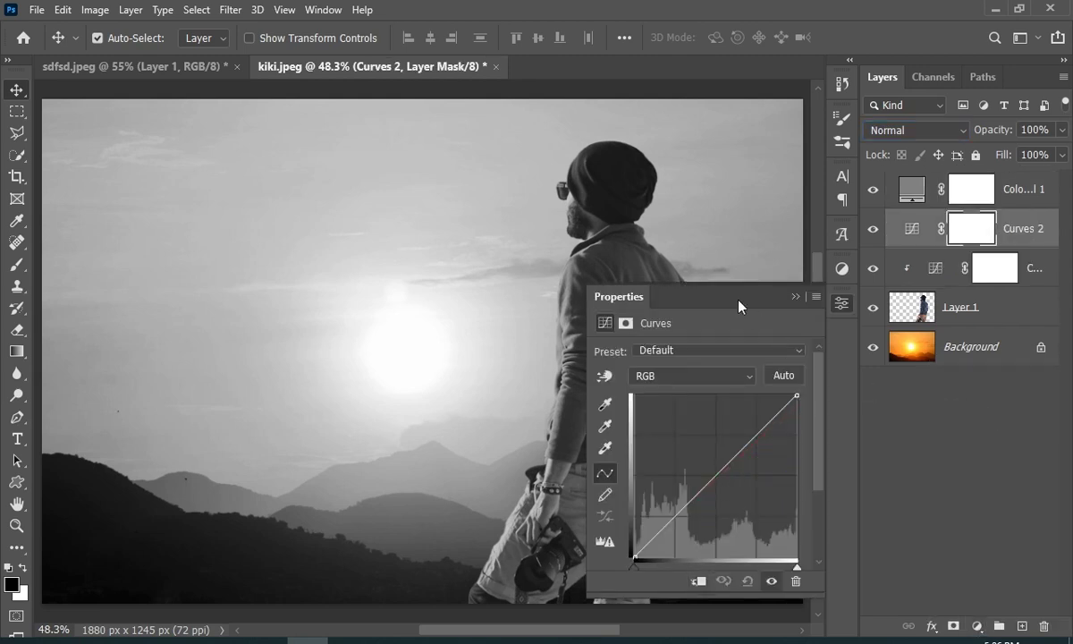
pyautogui.moveTo(740, 306); pyautogui.dragTo(962, 260)
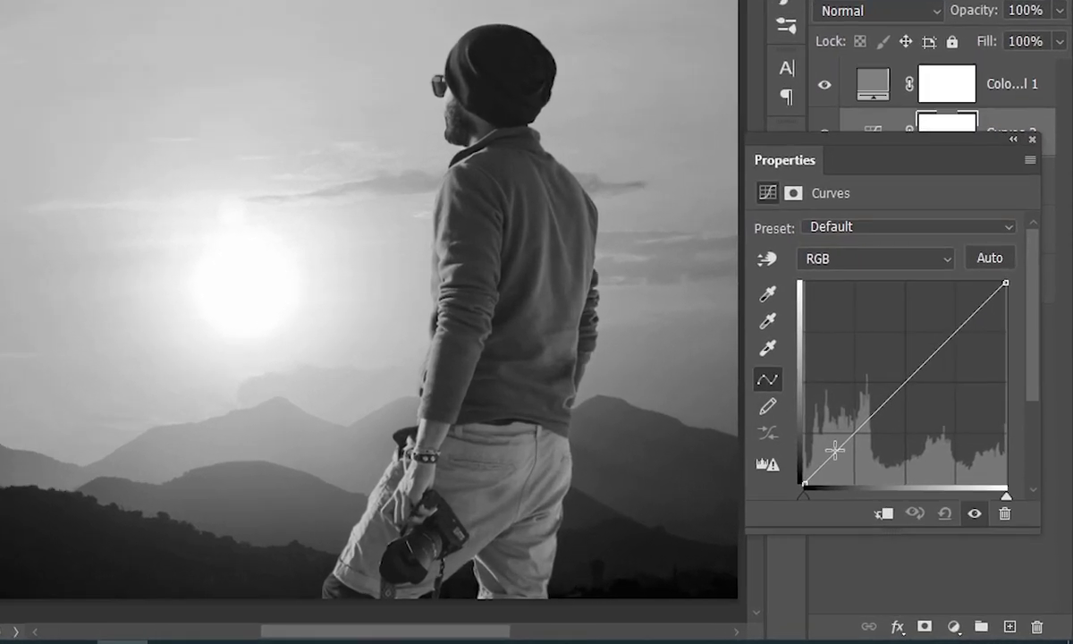
# - Clip Curves 2 to the man and bend it into an S-curve deepening shadows
pyautogui.moveTo(881, 483); pyautogui.dragTo(882, 495)
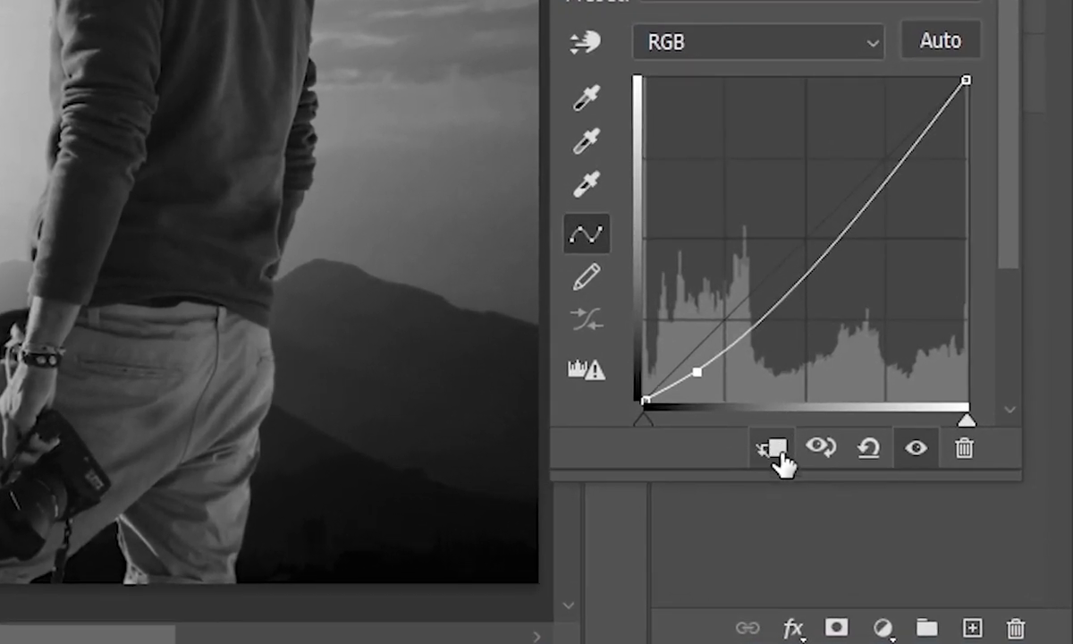
pyautogui.click(776, 452)
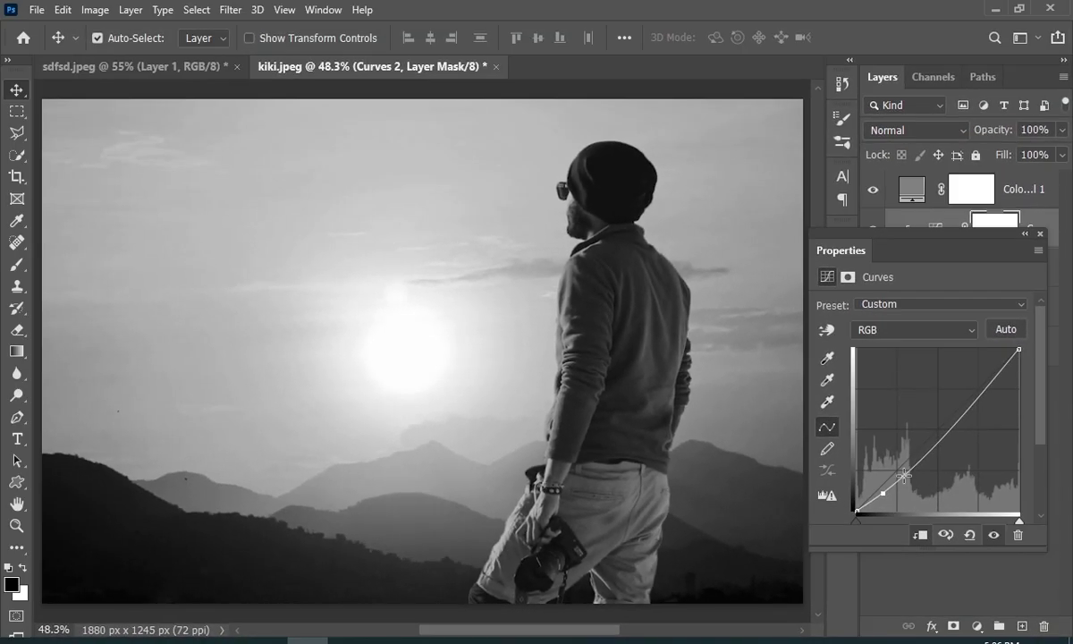
pyautogui.moveTo(899, 479); pyautogui.dragTo(900, 465)
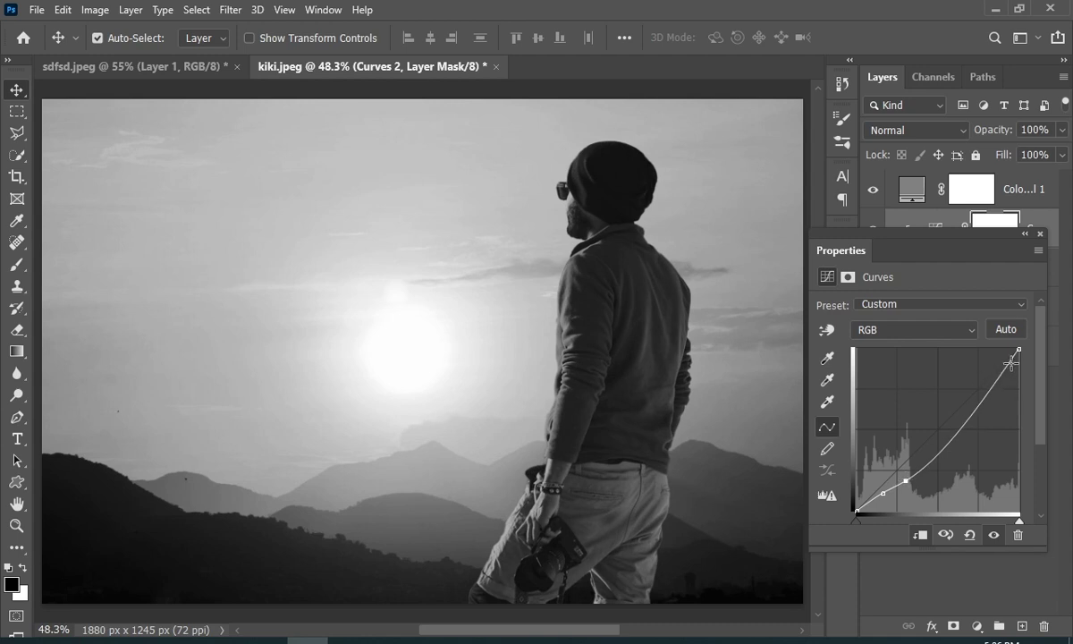
pyautogui.moveTo(1010, 363); pyautogui.dragTo(1010, 351)
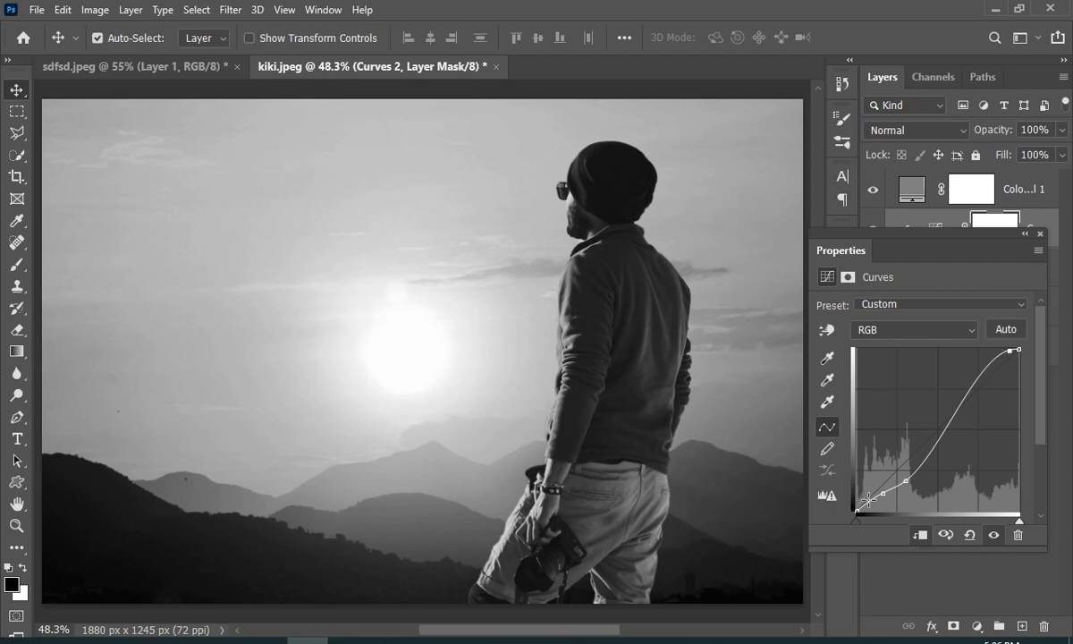
pyautogui.click(1026, 234)
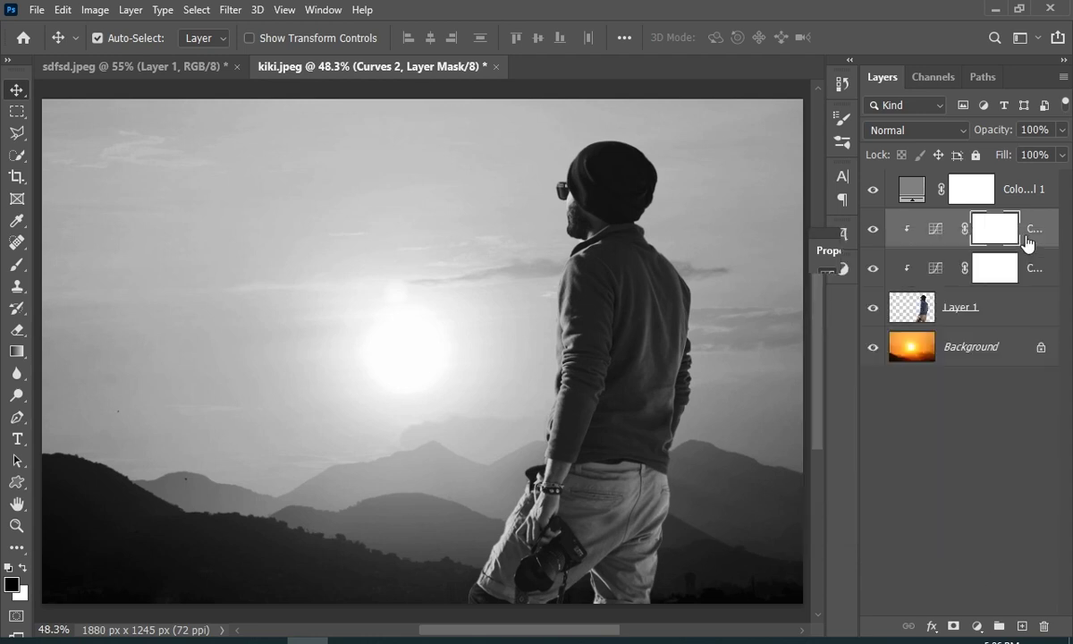
pyautogui.moveTo(1029, 238); pyautogui.dragTo(842, 297)
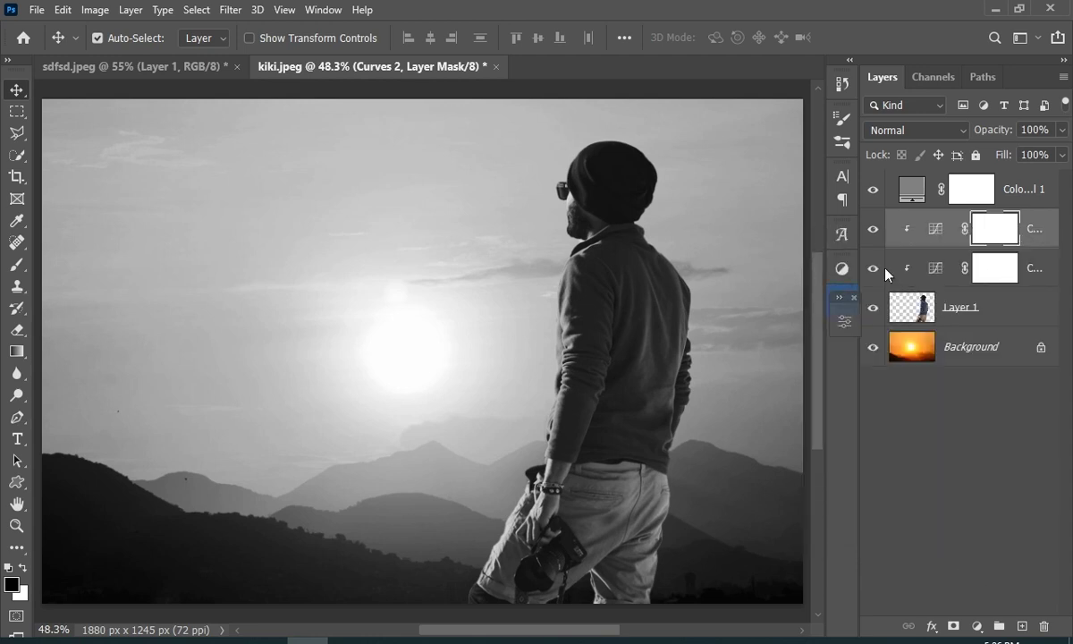
# - Hide the Color Fill 1 layer and briefly review the Curves 2 settings
pyautogui.click(875, 192)
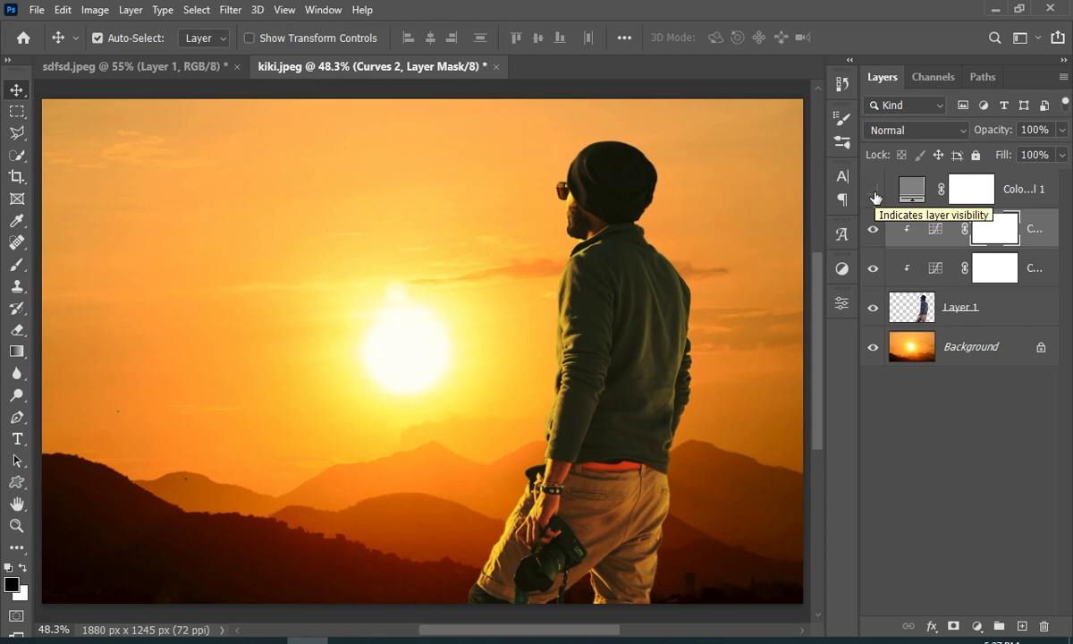
pyautogui.doubleClick(936, 231)
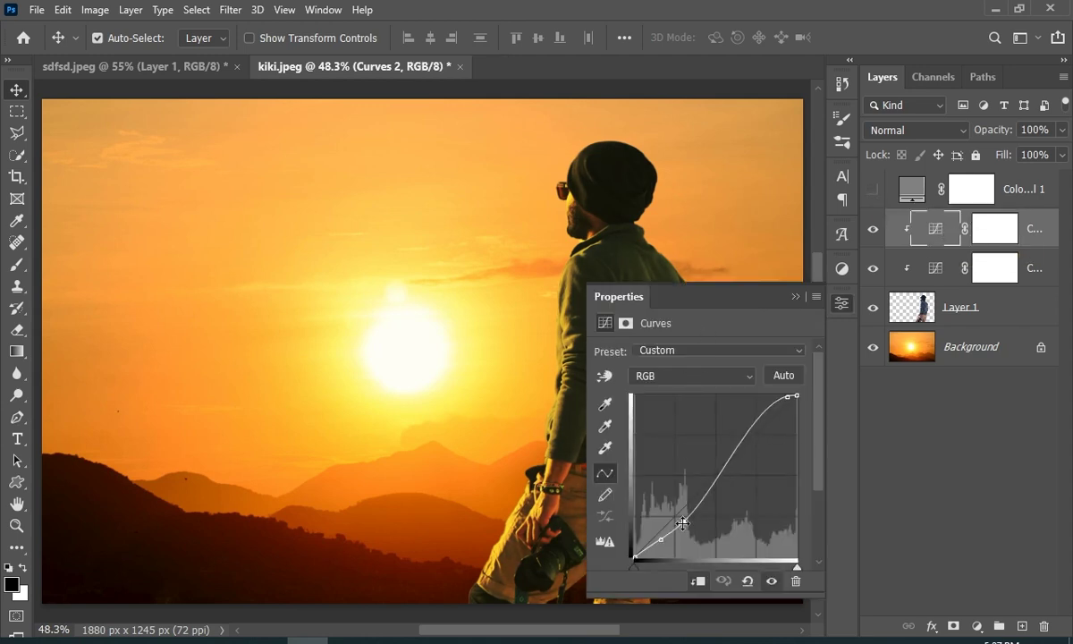
pyautogui.click(796, 296)
# - Toggle Curves 2 on and off to compare the darkened man
pyautogui.click(874, 232)
pyautogui.click(874, 233)
pyautogui.click(874, 233)
pyautogui.click(874, 233)
pyautogui.click(874, 233)
pyautogui.click(874, 232)
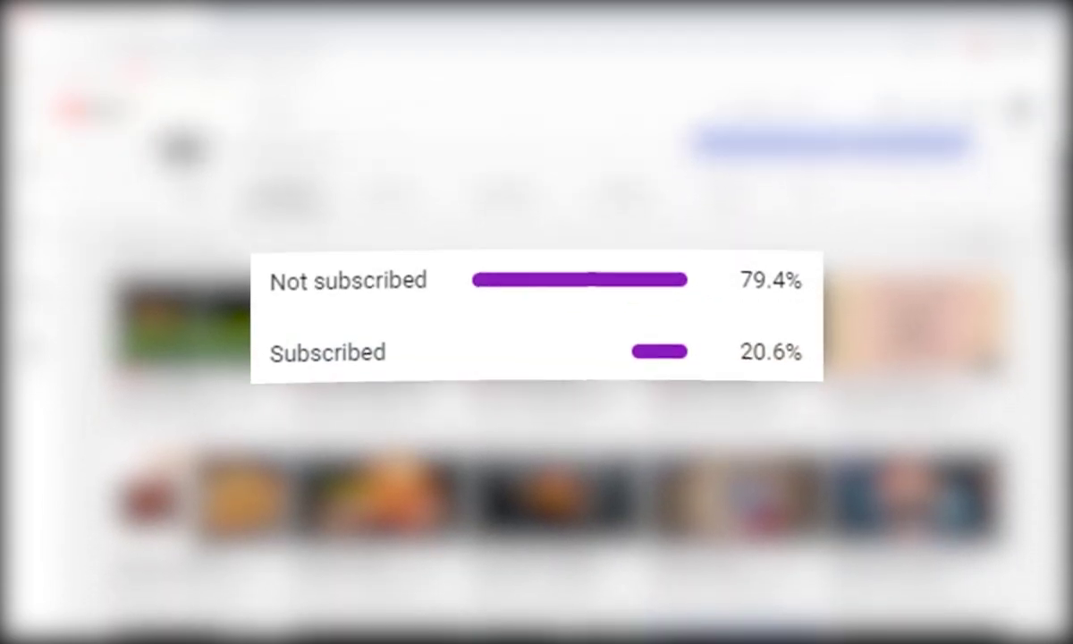
pyautogui.scroll(-2, 537, 358)
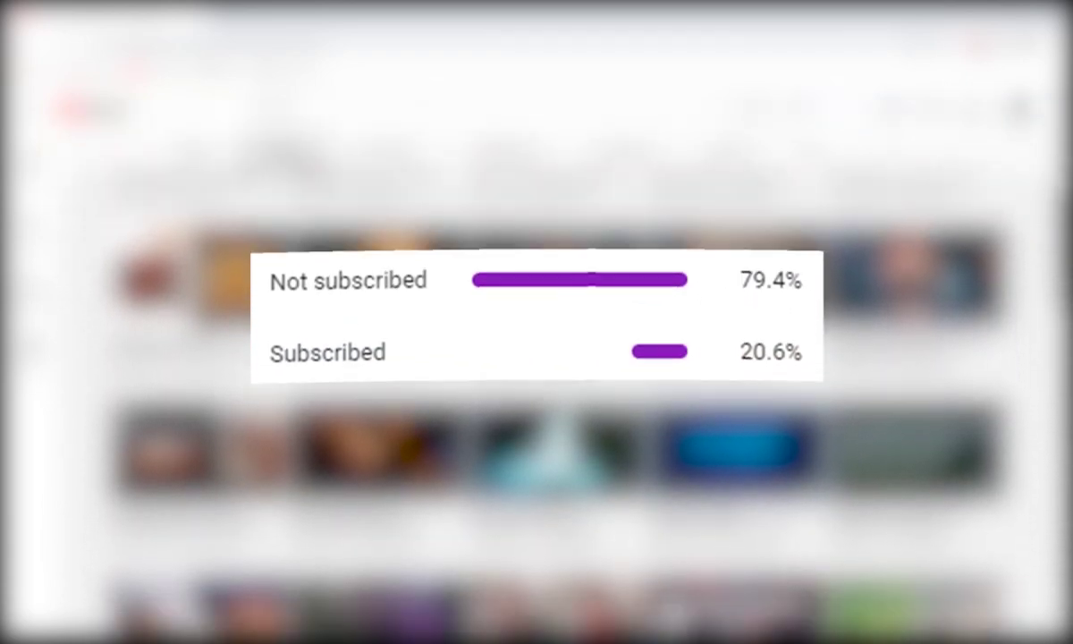
pyautogui.scroll(-1, 537, 358)
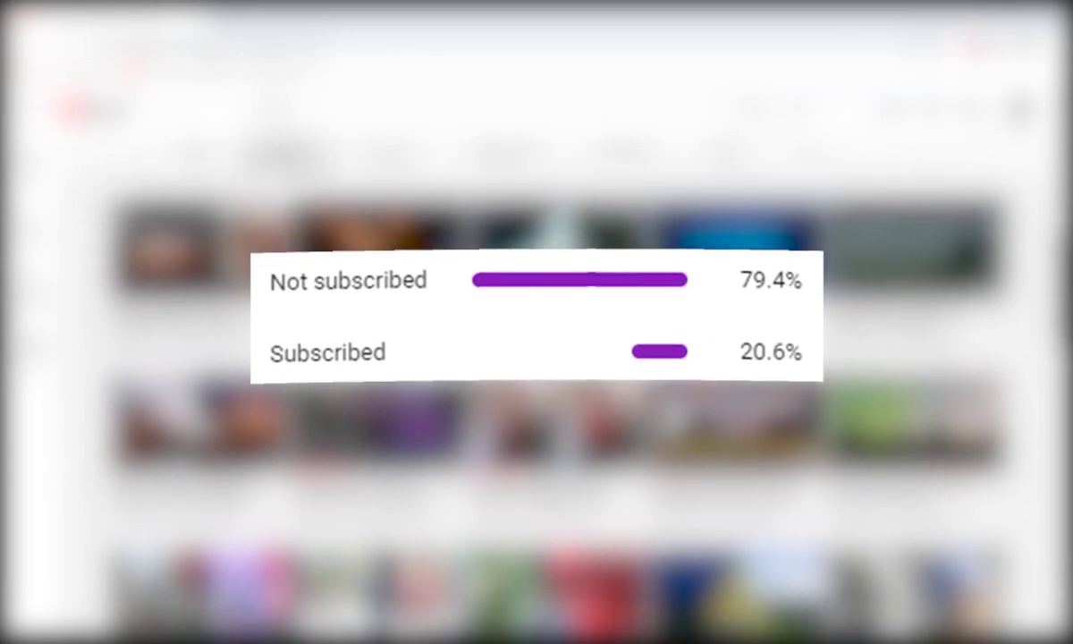
pyautogui.scroll(-2, 536, 358)
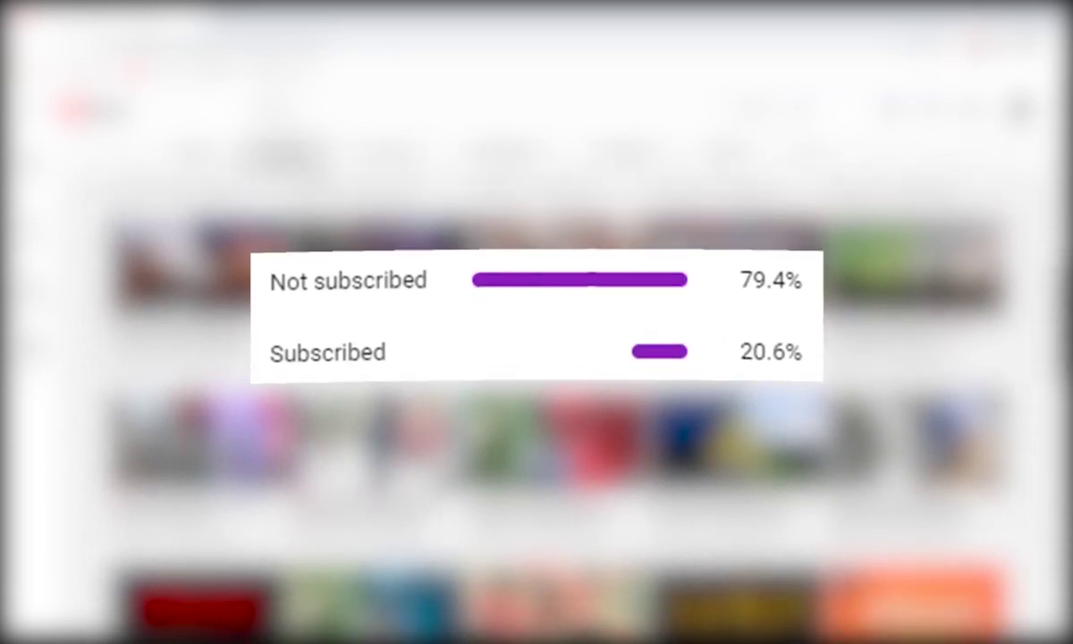